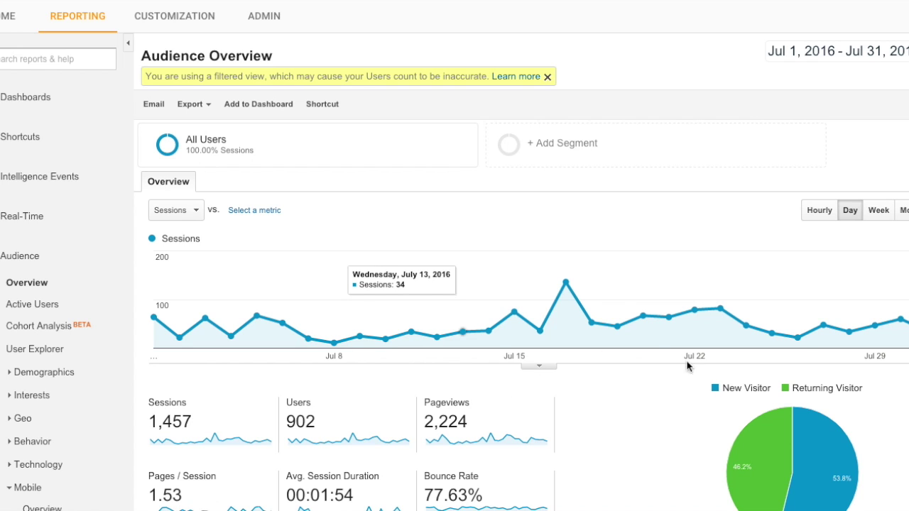
pyautogui.scroll(-4, 611, 304)
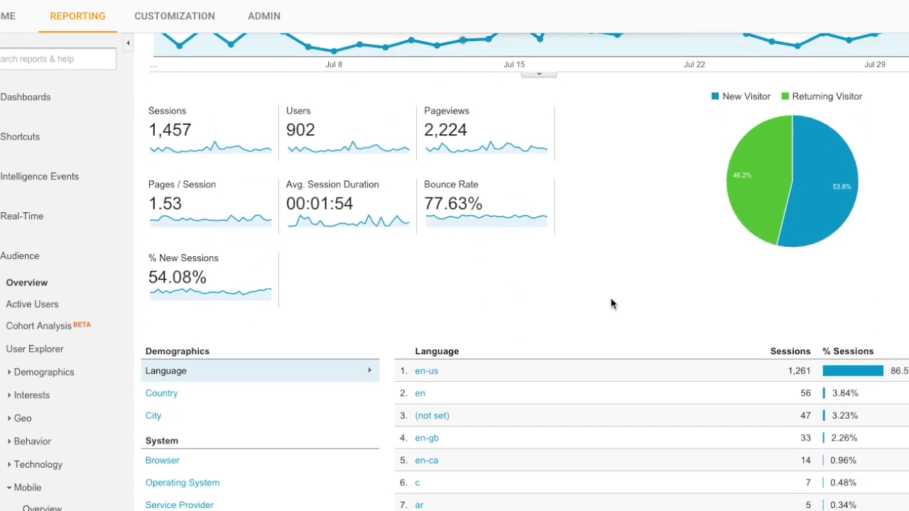
pyautogui.scroll(3, 610, 304)
pyautogui.scroll(-1, 610, 303)
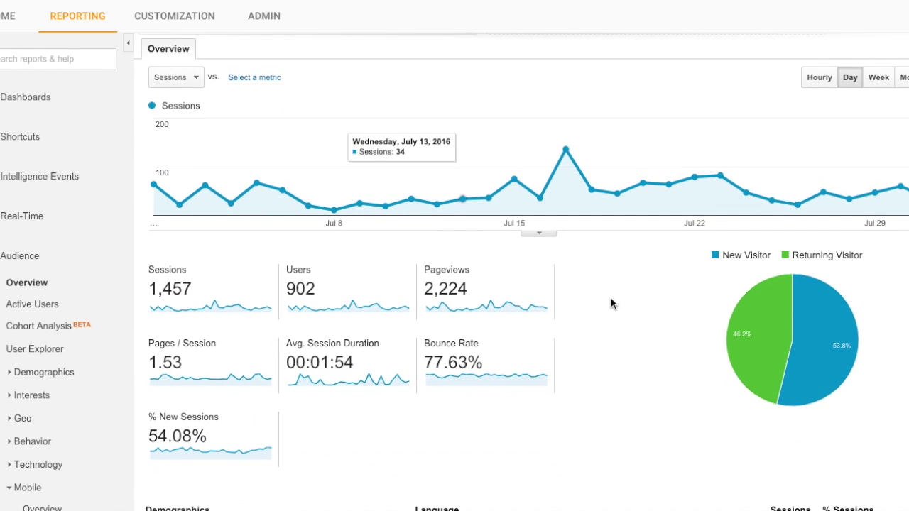
pyautogui.scroll(-1, 610, 304)
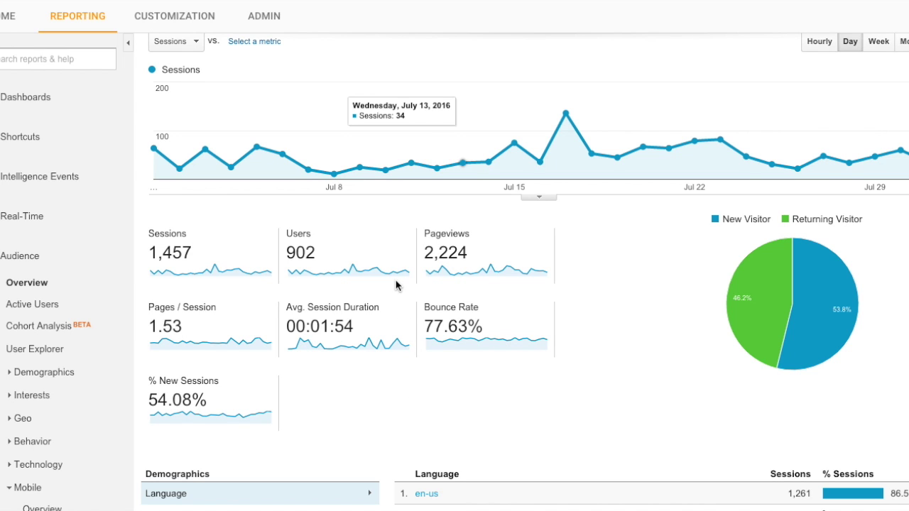
pyautogui.scroll(3, 478, 377)
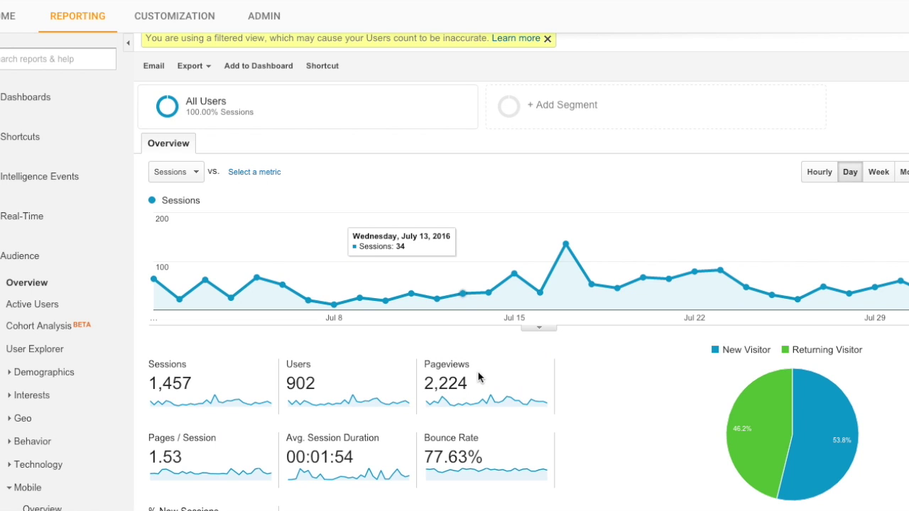
pyautogui.scroll(-2, 478, 377)
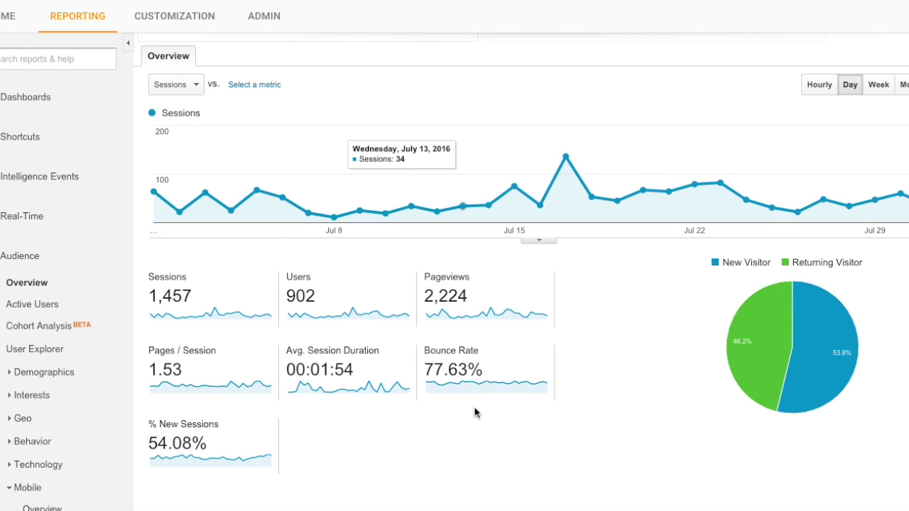
pyautogui.scroll(3, 474, 412)
pyautogui.scroll(-2, 474, 412)
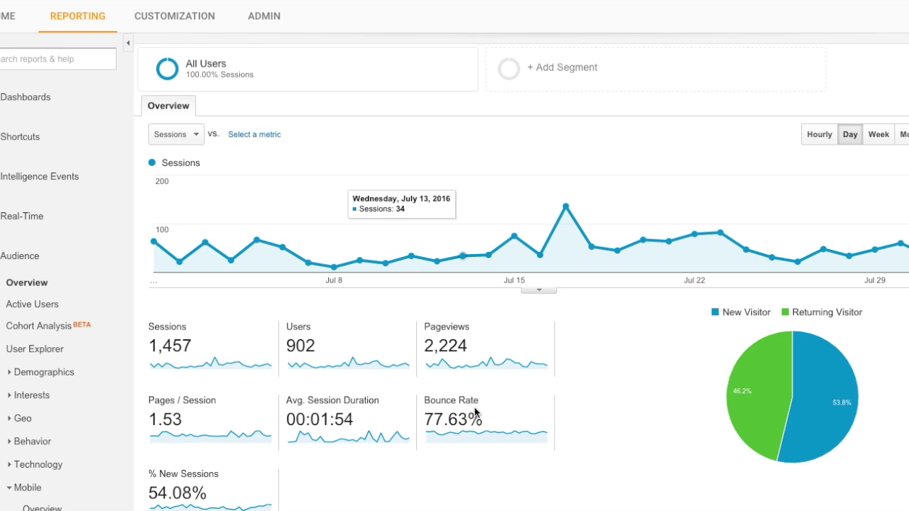
pyautogui.scroll(1, 474, 412)
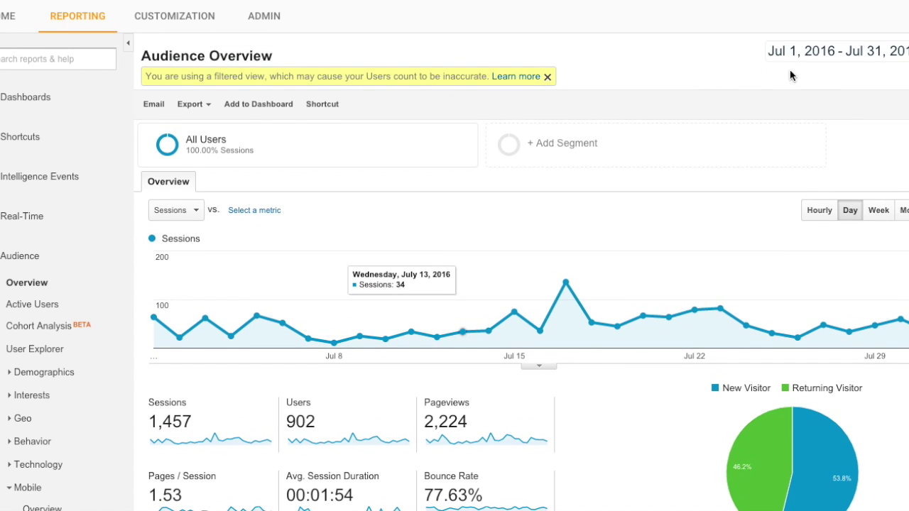
# Set the report's date range to July 1–30, 2016
pyautogui.click(888, 51)
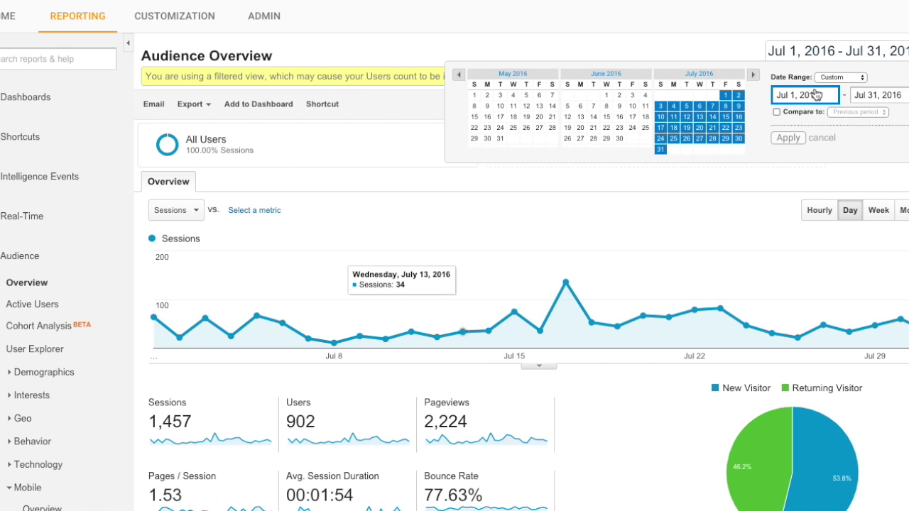
pyautogui.click(894, 94)
pyautogui.click(739, 139)
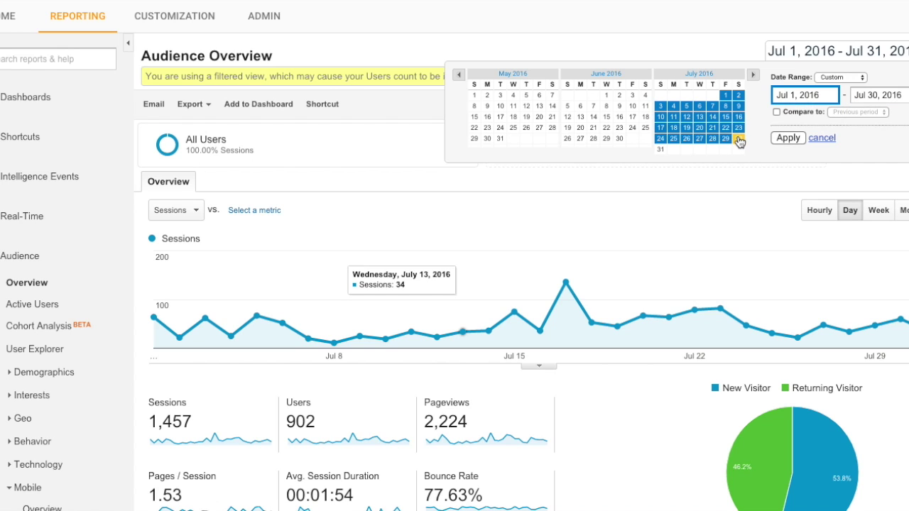
# Compare against a custom period of June 1–30, 2016 and apply both ranges
pyautogui.click(775, 112)
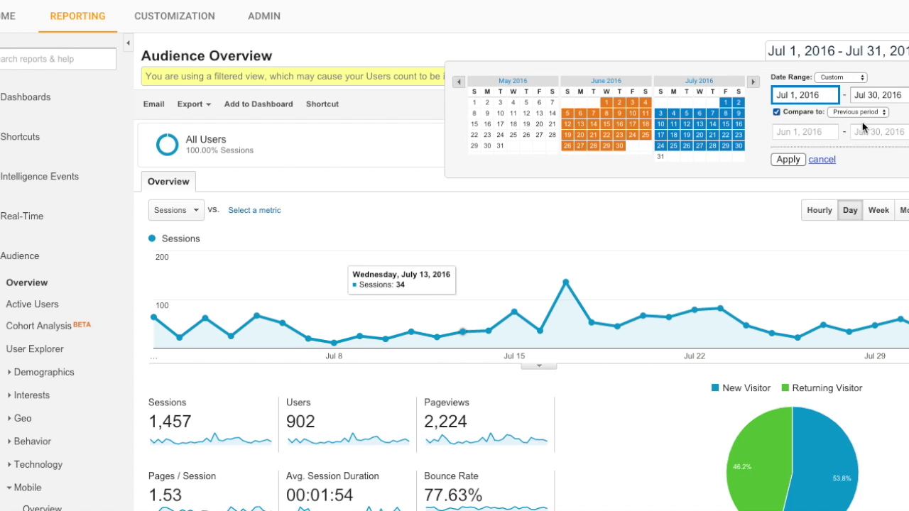
pyautogui.click(866, 118)
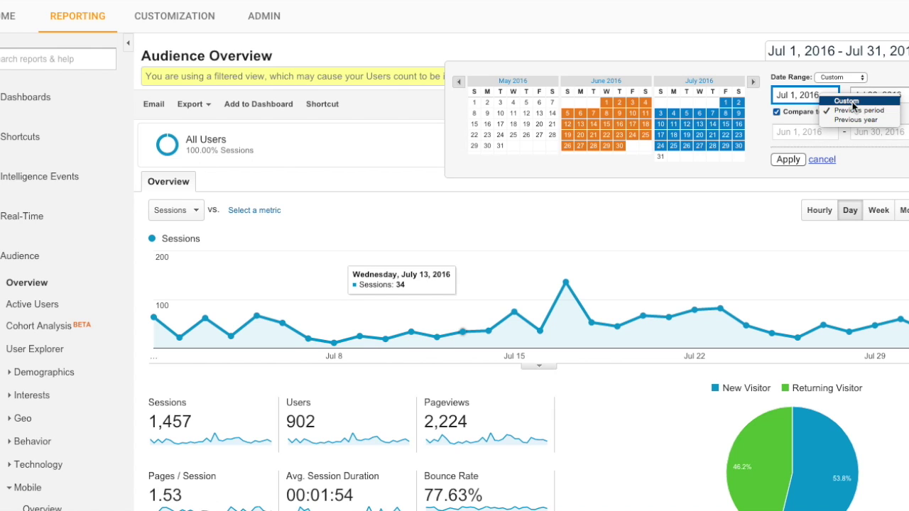
pyautogui.click(847, 101)
pyautogui.click(867, 115)
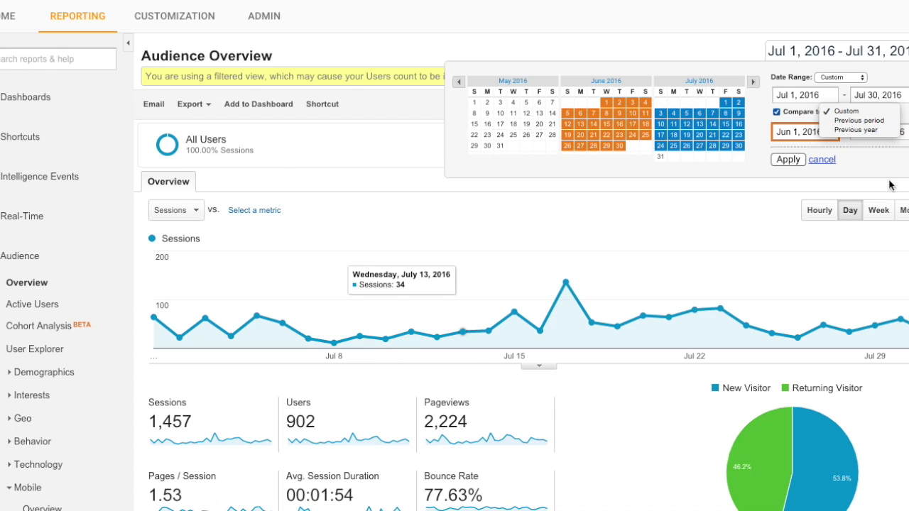
pyautogui.click(611, 114)
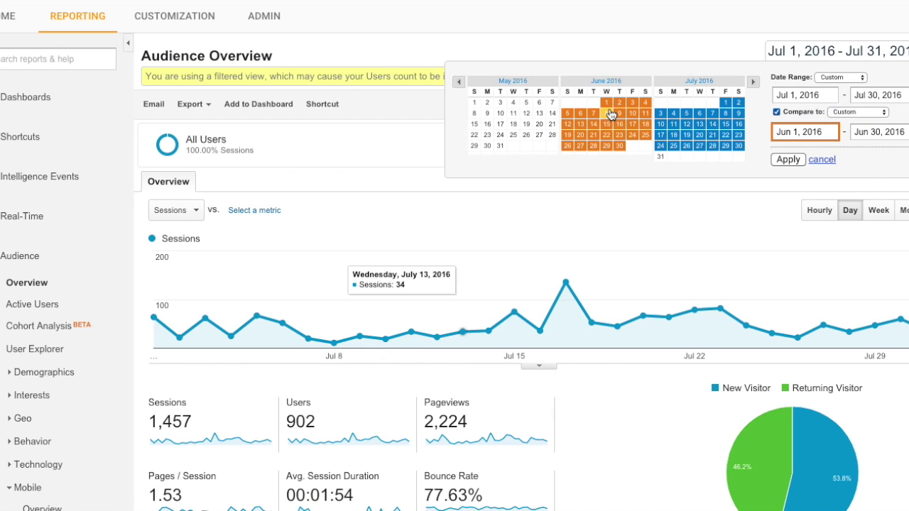
pyautogui.click(618, 149)
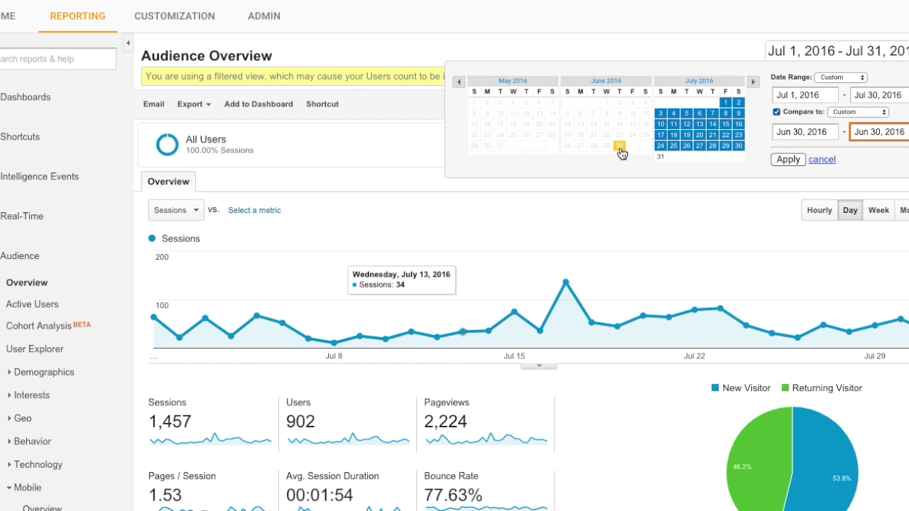
pyautogui.click(785, 136)
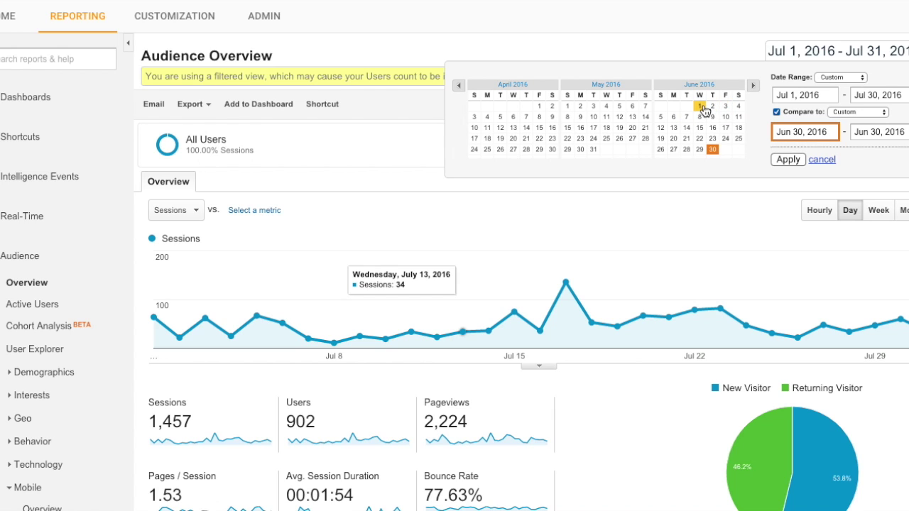
pyautogui.click(699, 106)
pyautogui.click(797, 158)
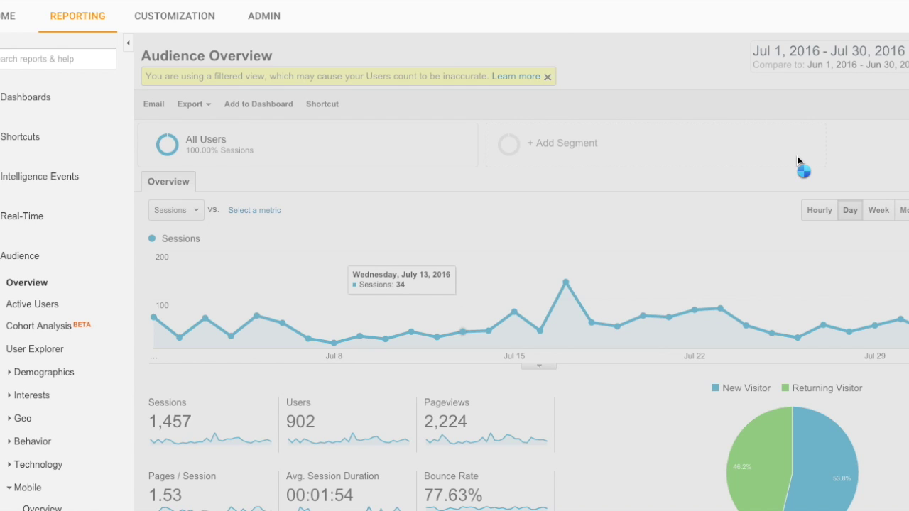
# Review the metric tiles, pie charts and per-language changes: sessions up 39.22% (1,420 vs 1,020)
pyautogui.scroll(-2, 597, 408)
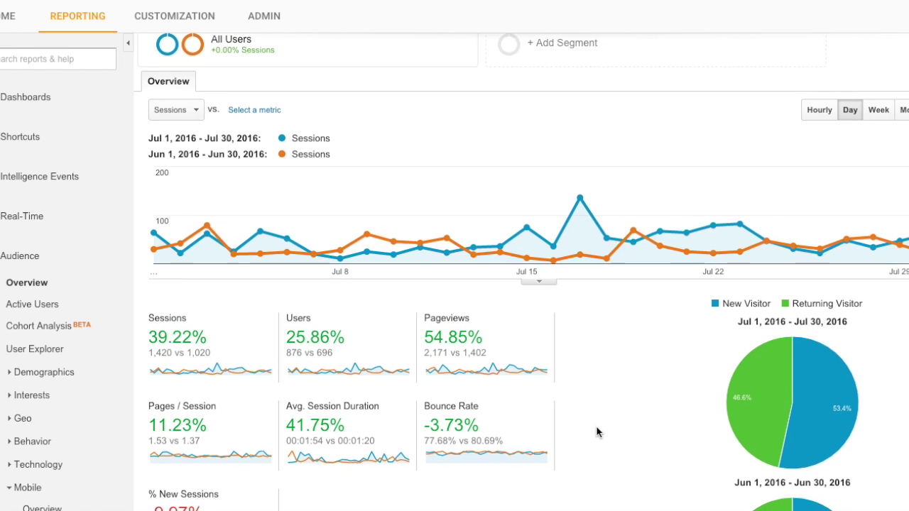
pyautogui.scroll(-2, 596, 431)
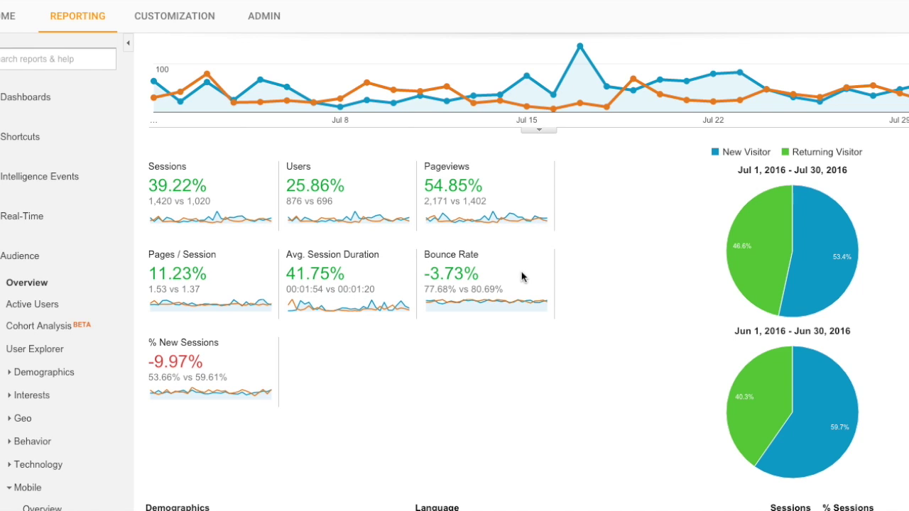
pyautogui.scroll(-1, 552, 359)
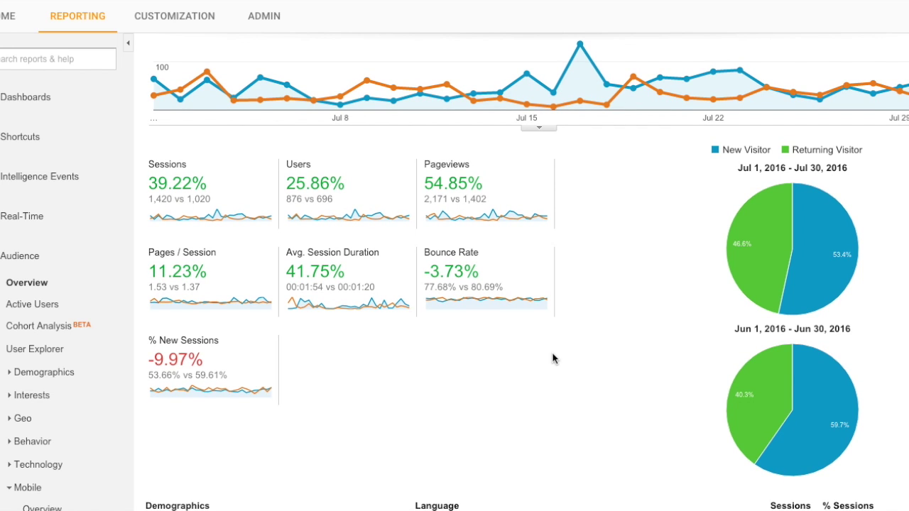
pyautogui.scroll(-1, 553, 358)
pyautogui.scroll(2, 553, 359)
pyautogui.scroll(-8, 553, 358)
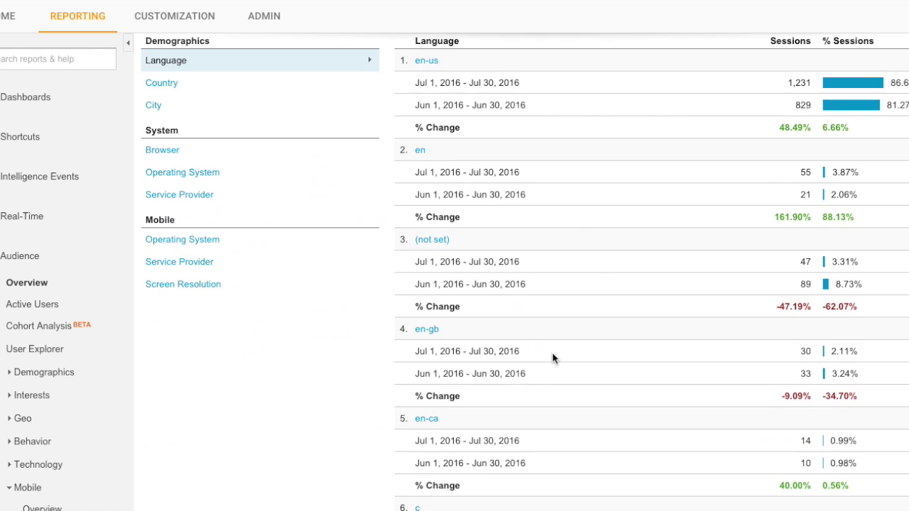
pyautogui.scroll(6, 553, 359)
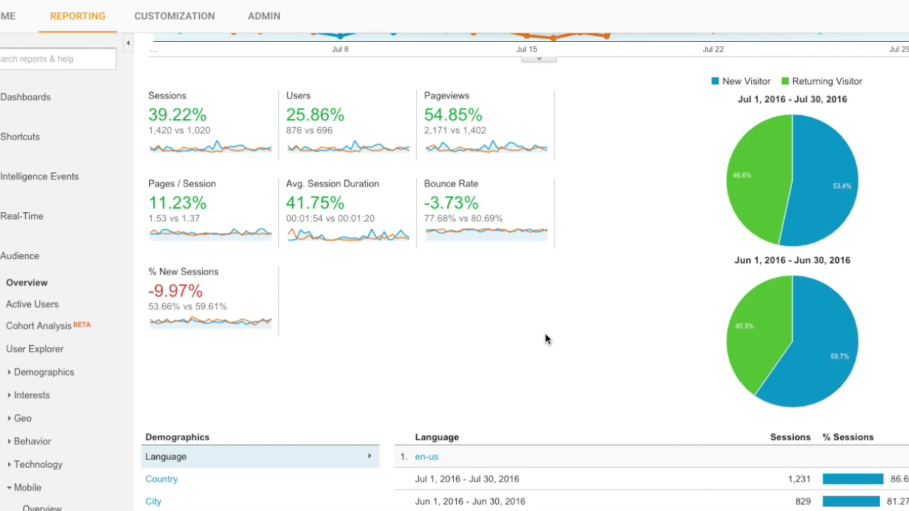
pyautogui.scroll(-3, 545, 339)
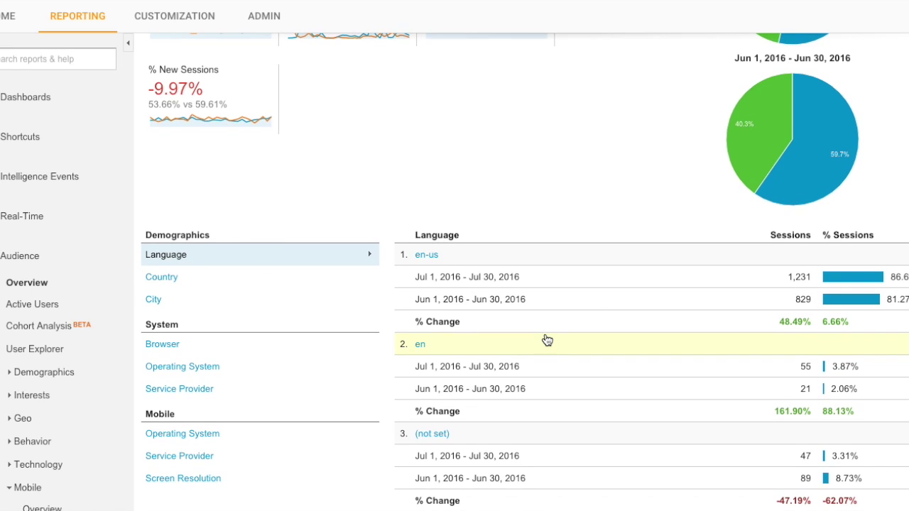
pyautogui.scroll(1, 552, 377)
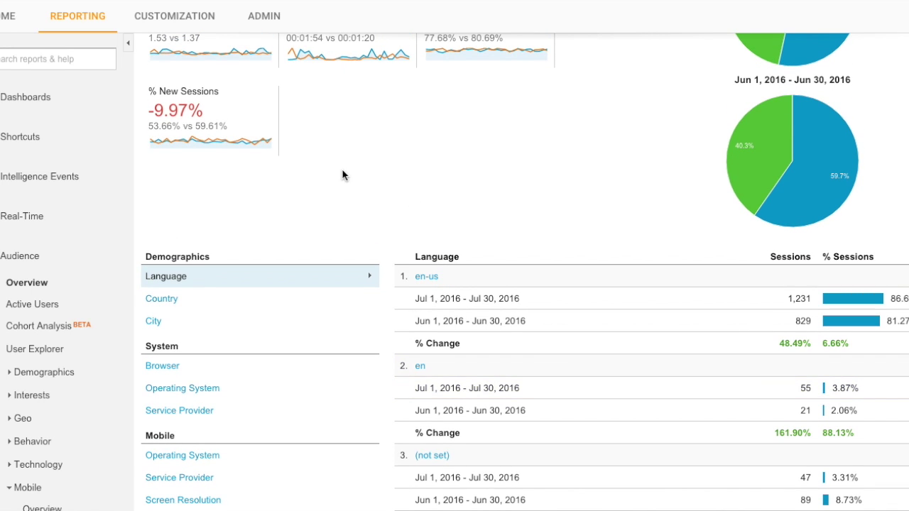
pyautogui.scroll(-1, 97, 333)
pyautogui.scroll(-8, 92, 374)
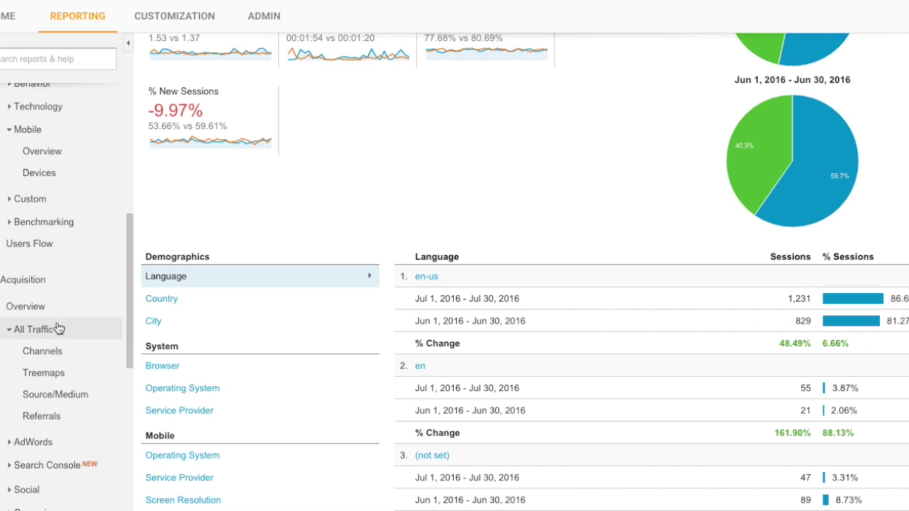
# Compare channels: Social +49.69%, Direct +72.77%, Organic Search +92.54%, Referral −16.61%; drill into Referral
pyautogui.click(61, 351)
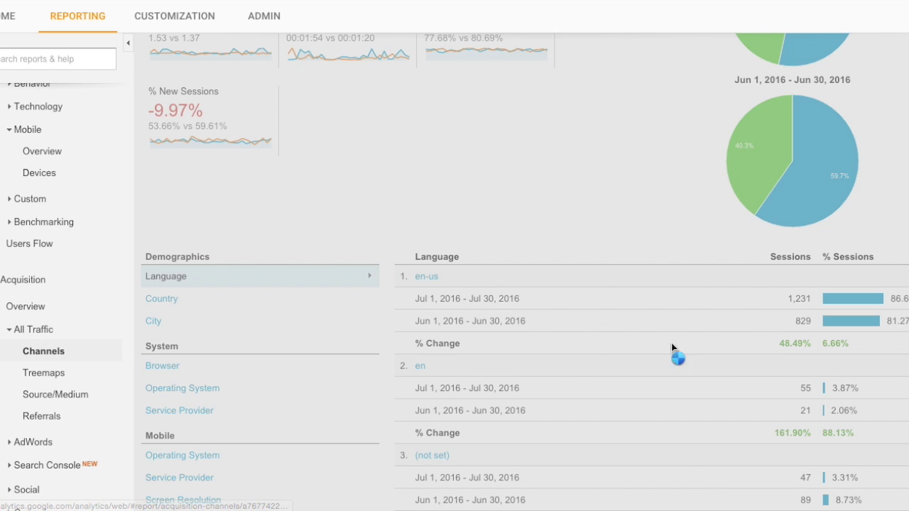
pyautogui.scroll(-8, 682, 358)
pyautogui.scroll(3, 688, 357)
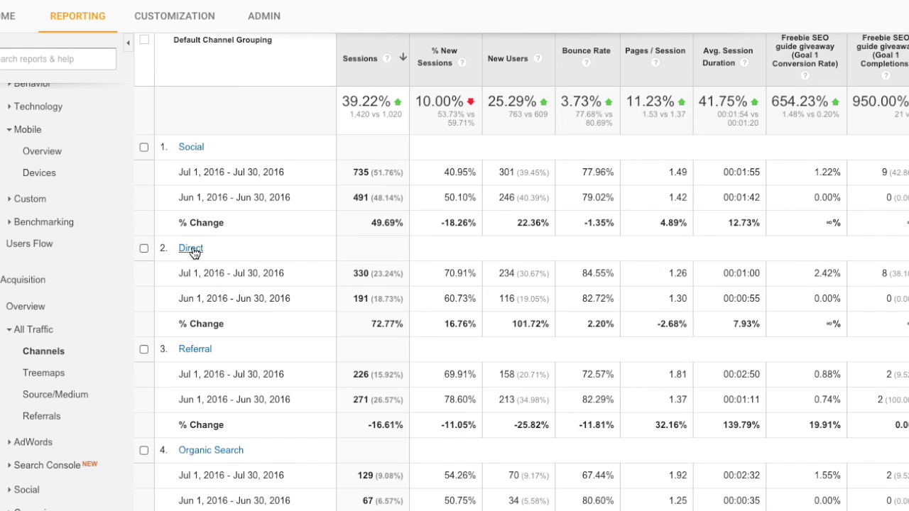
pyautogui.scroll(-2, 247, 335)
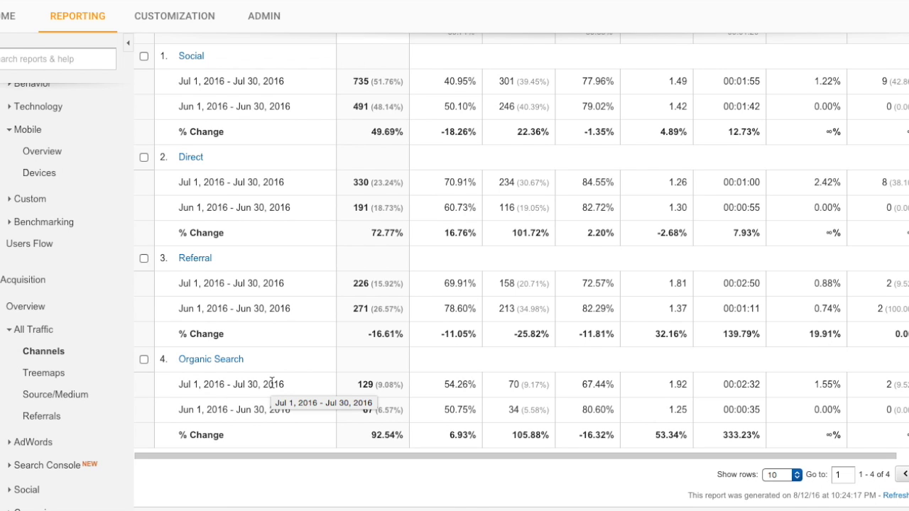
pyautogui.scroll(2, 272, 384)
pyautogui.scroll(-2, 272, 384)
pyautogui.scroll(1, 272, 386)
pyautogui.scroll(-1, 272, 387)
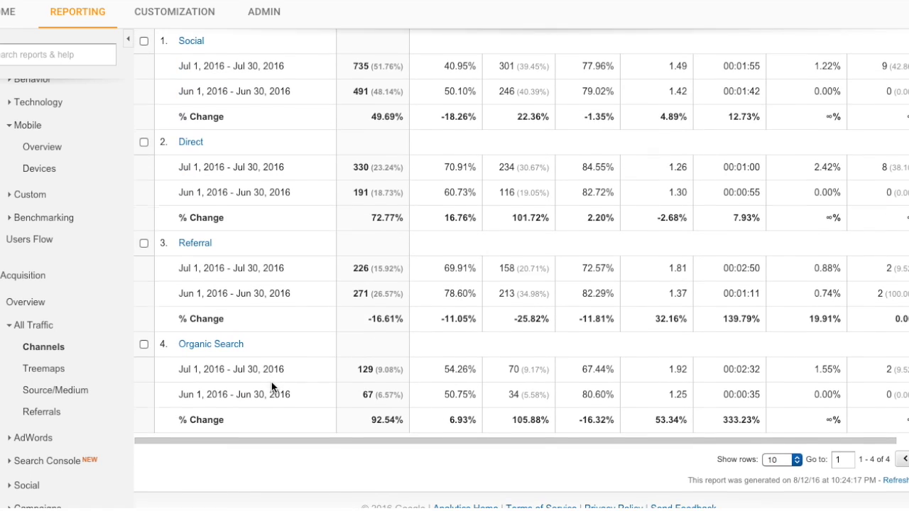
pyautogui.scroll(1, 284, 384)
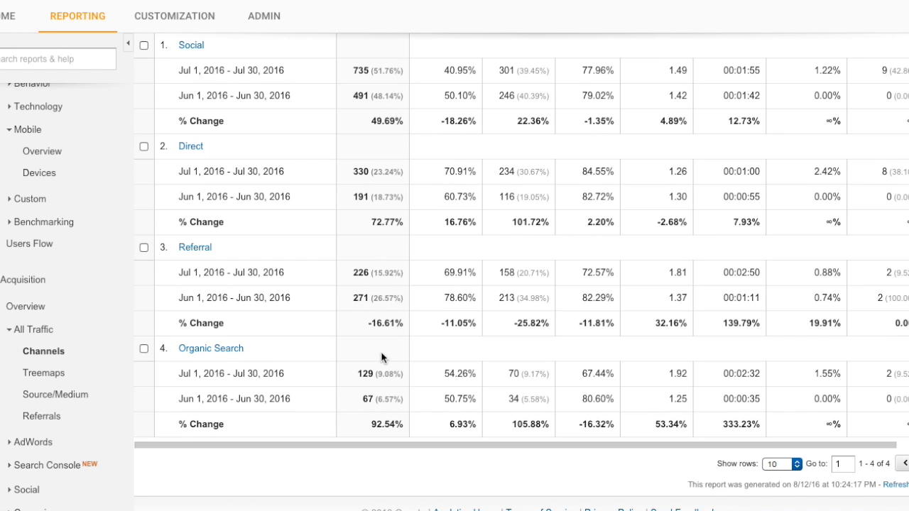
pyautogui.click(196, 246)
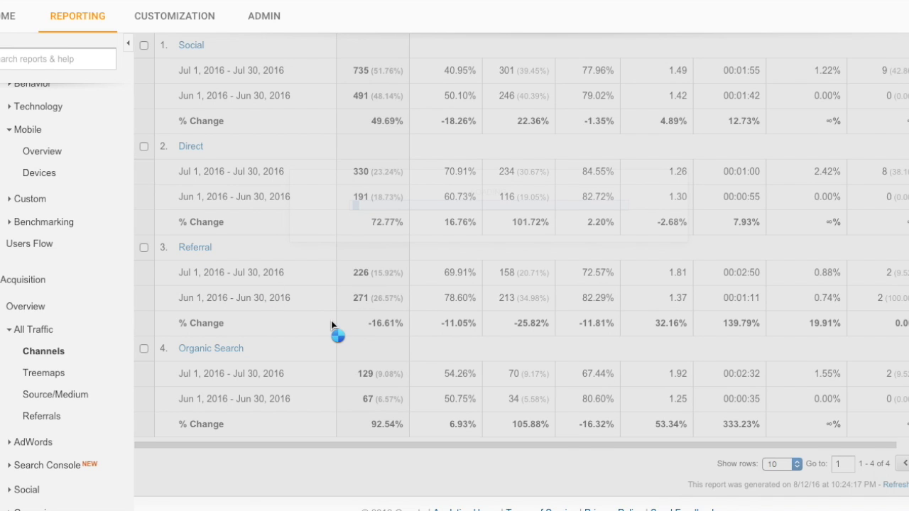
pyautogui.scroll(-3, 332, 325)
pyautogui.scroll(-1, 332, 326)
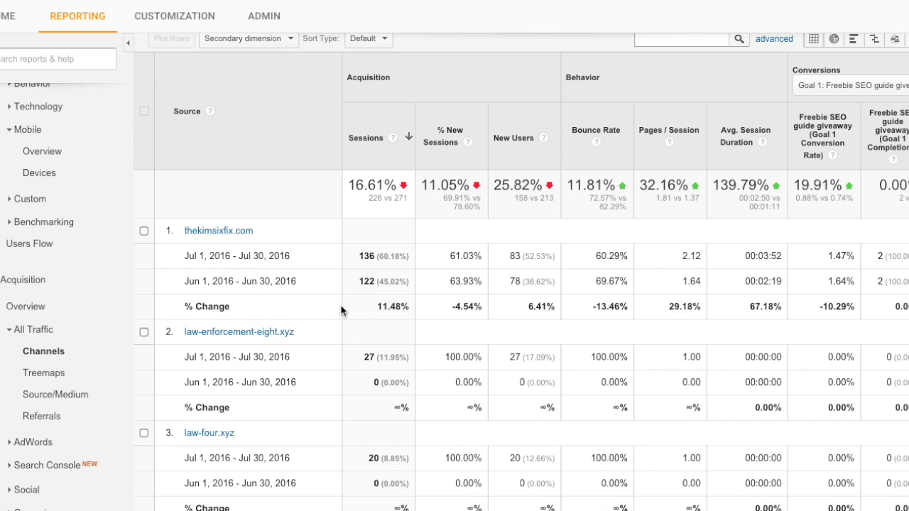
pyautogui.scroll(2, 341, 310)
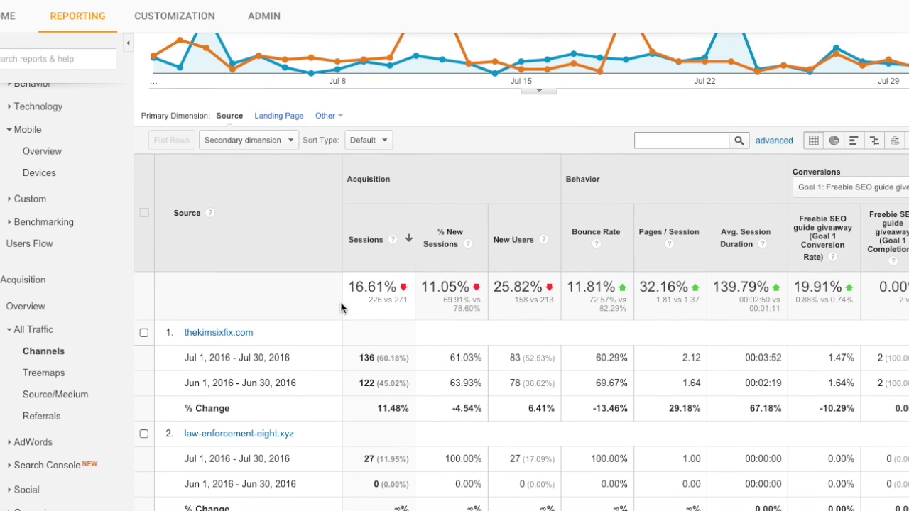
pyautogui.scroll(-2, 258, 336)
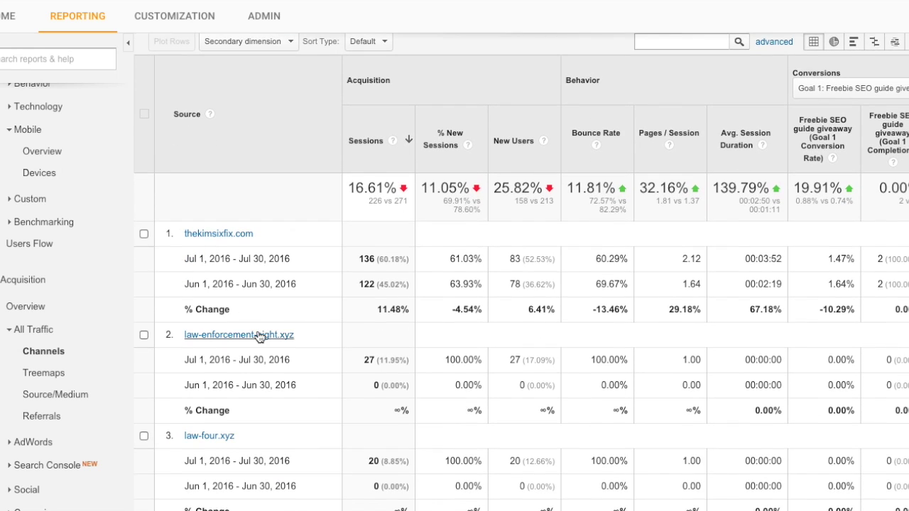
pyautogui.scroll(8, 258, 336)
pyautogui.scroll(-5, 258, 336)
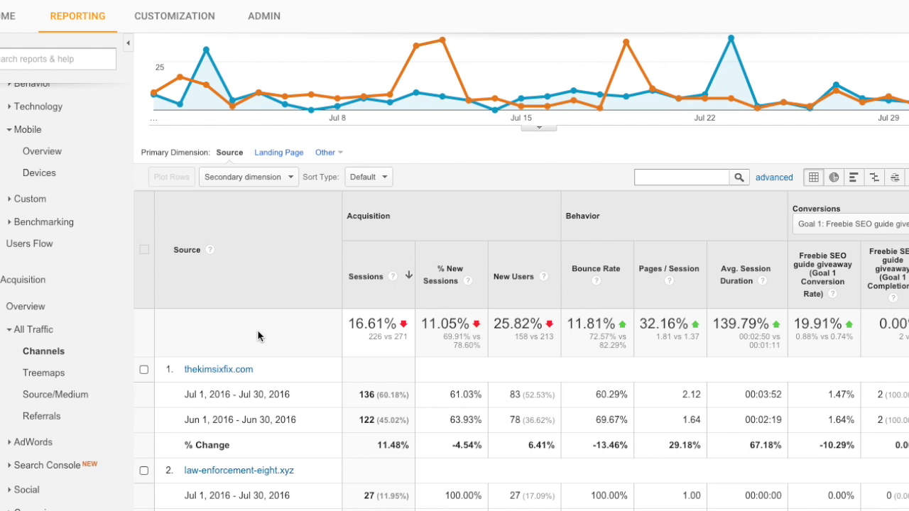
pyautogui.scroll(-1, 257, 329)
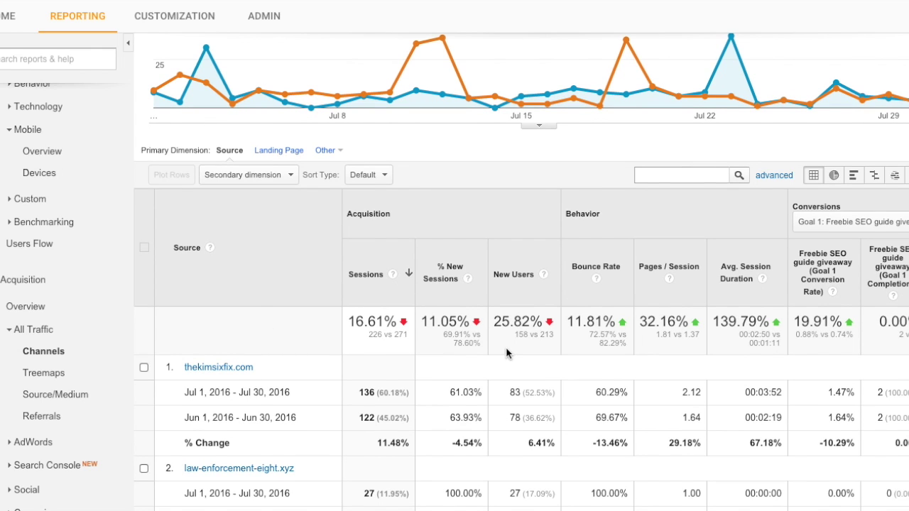
pyautogui.scroll(-2, 546, 392)
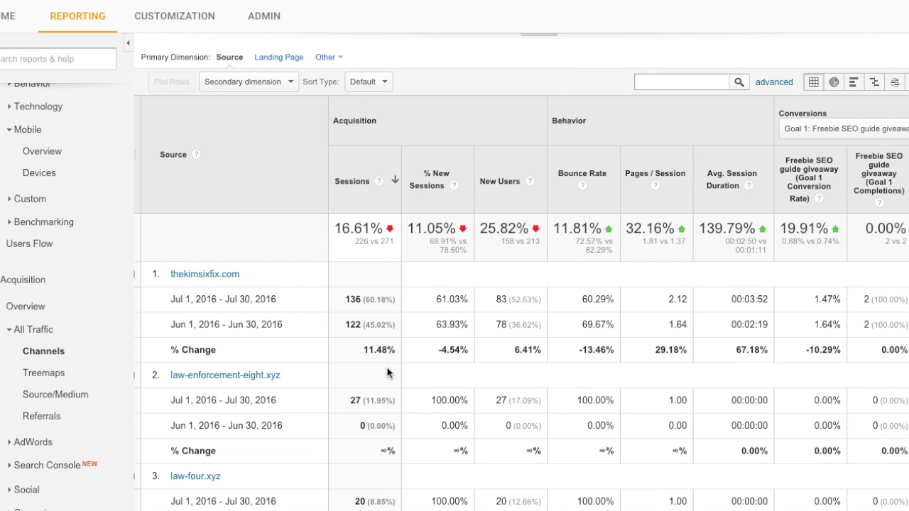
pyautogui.scroll(-1, 242, 287)
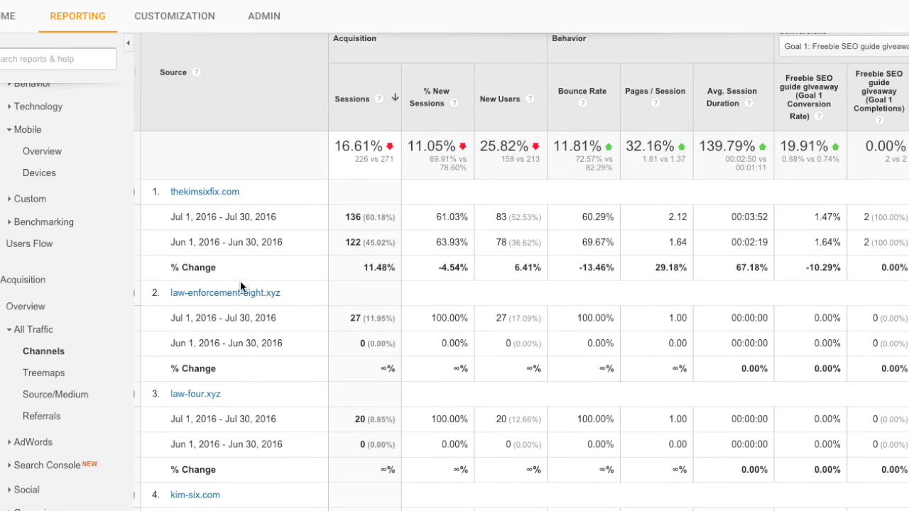
# Return to the Channels report and drill into the Social channel by social network
pyautogui.click(241, 287)
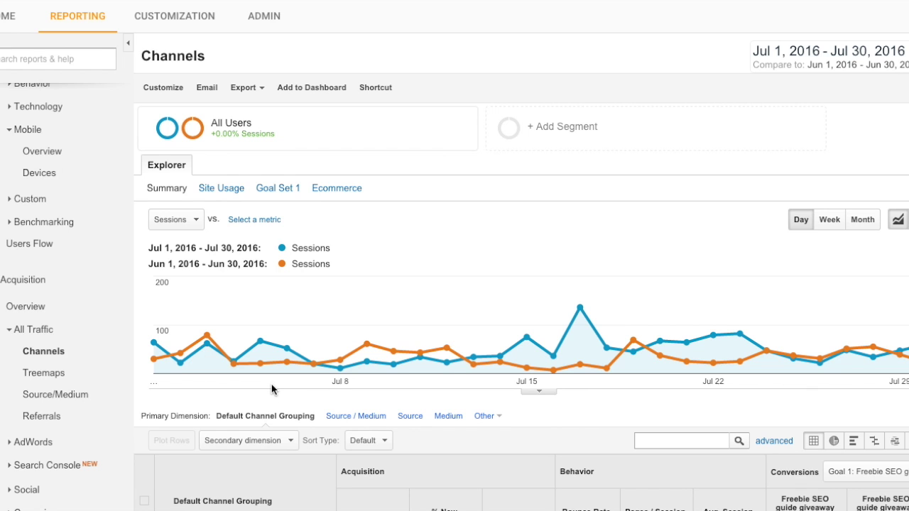
pyautogui.scroll(-8, 272, 384)
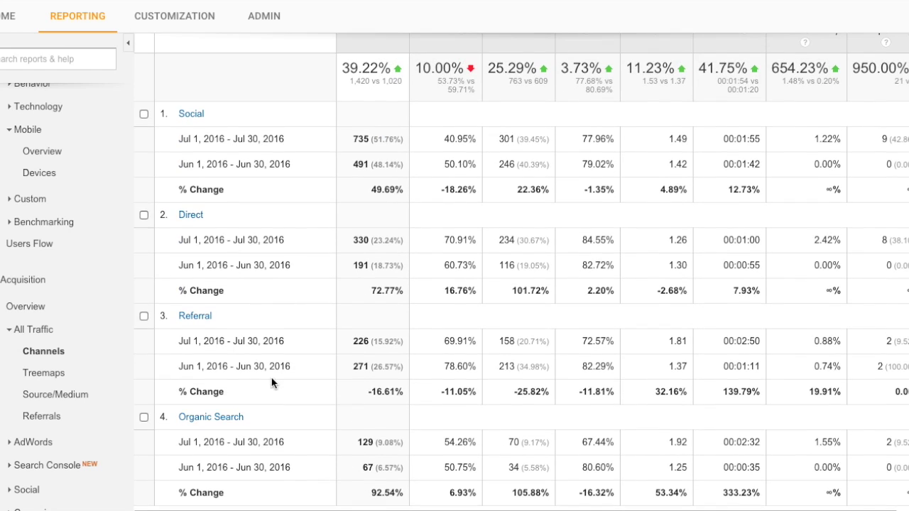
pyautogui.click(189, 116)
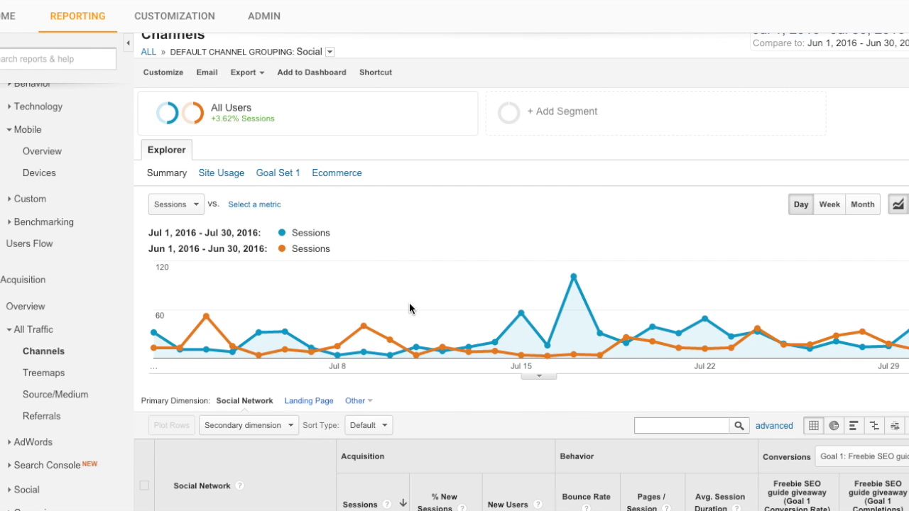
# Compare July vs June sessions for Facebook, Pinterest and other networks in the Social Network table
pyautogui.scroll(-5, 518, 405)
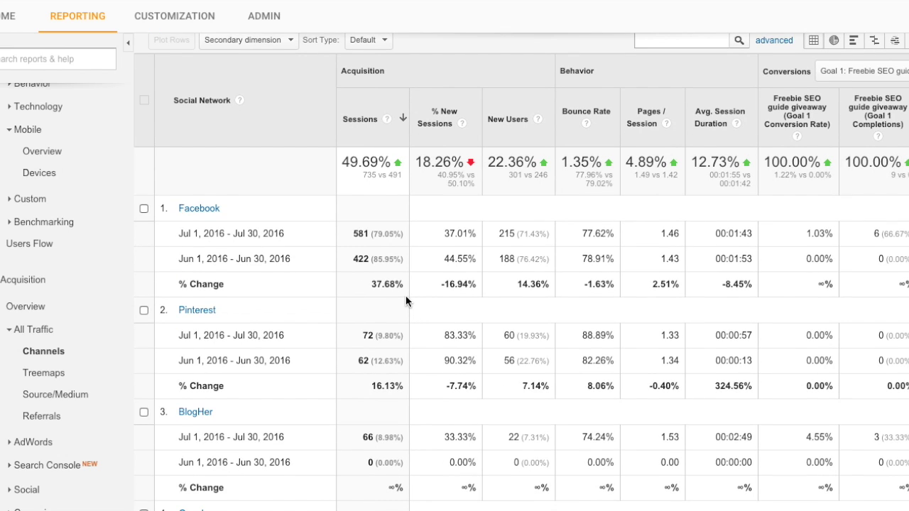
pyautogui.scroll(-5, 422, 416)
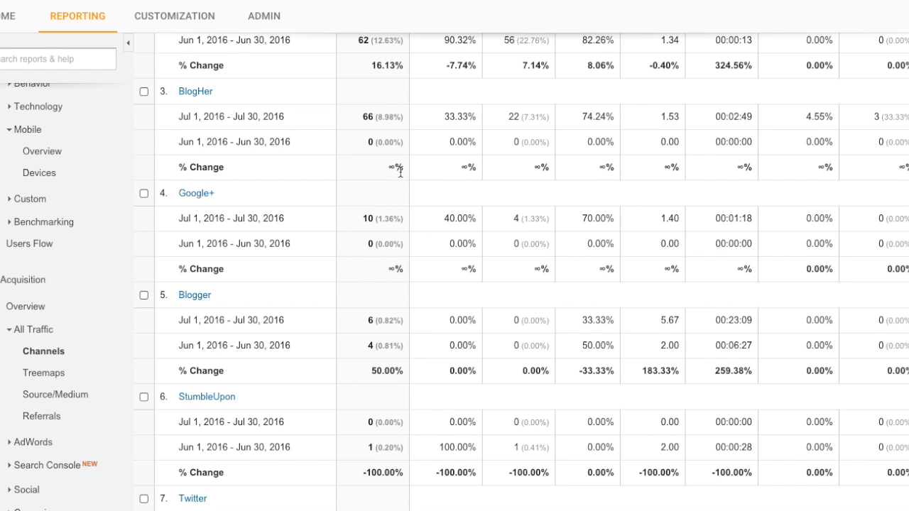
pyautogui.scroll(-3, 446, 284)
pyautogui.scroll(10, 444, 281)
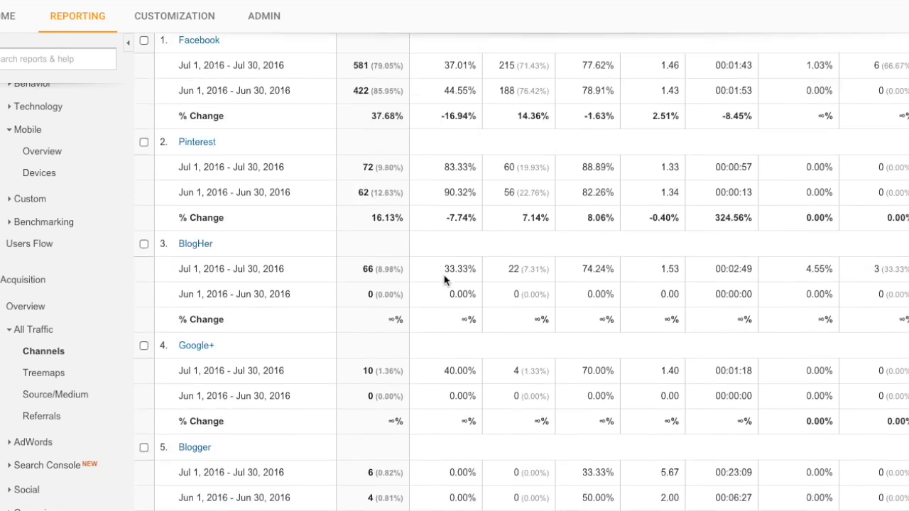
pyautogui.scroll(-3, 443, 280)
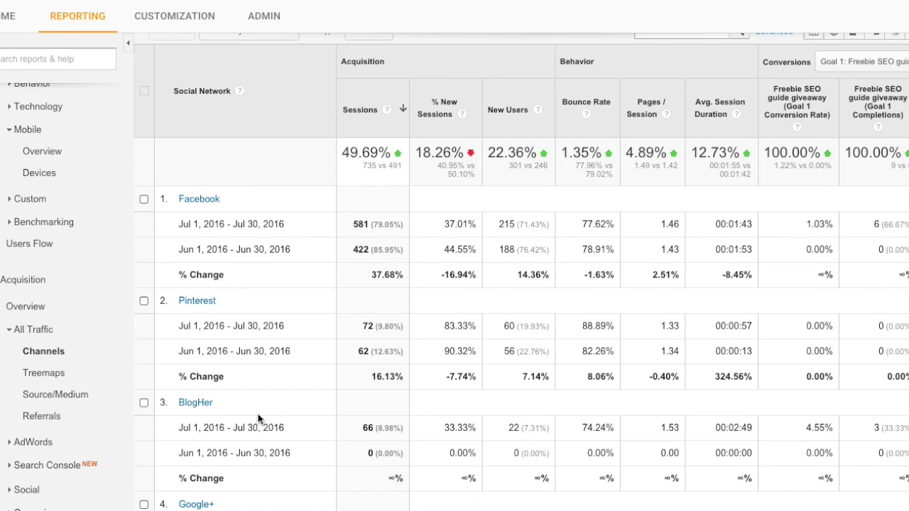
pyautogui.scroll(3, 409, 405)
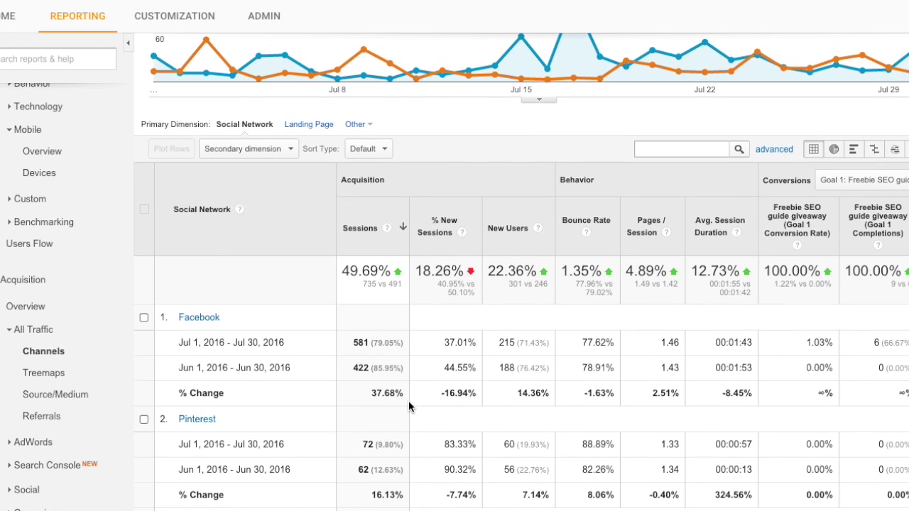
pyautogui.scroll(2, 408, 401)
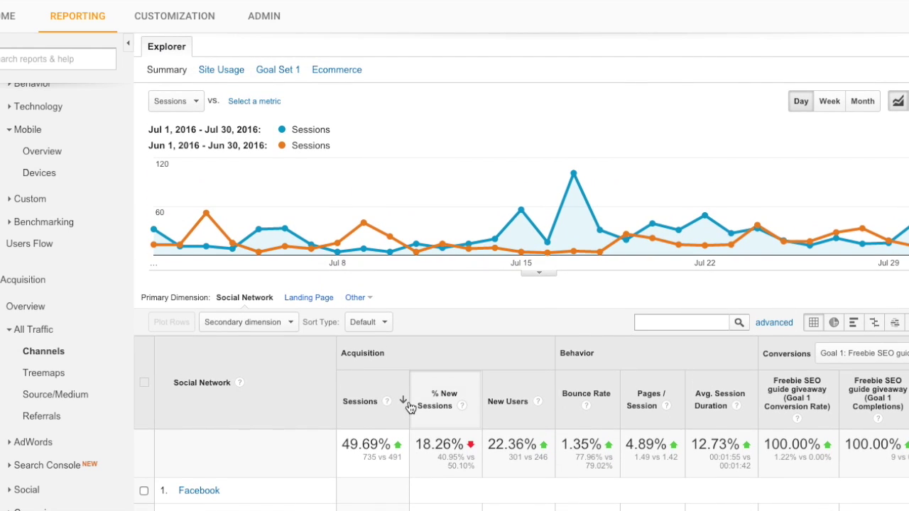
pyautogui.scroll(1, 410, 407)
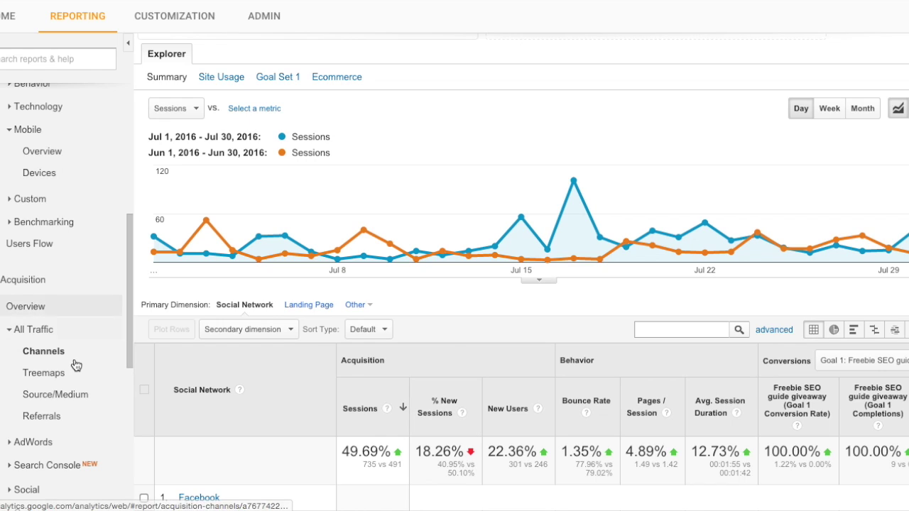
pyautogui.scroll(-5, 76, 365)
pyautogui.scroll(-1, 76, 365)
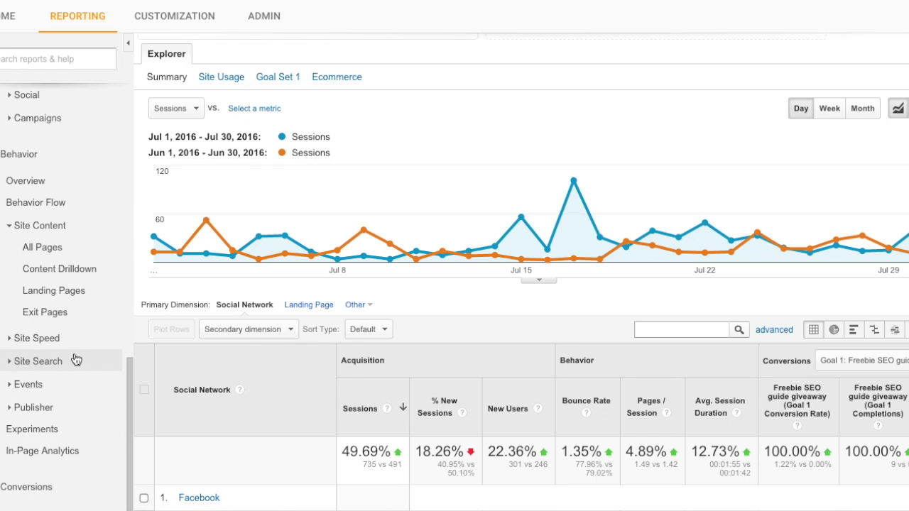
pyautogui.scroll(4, 86, 323)
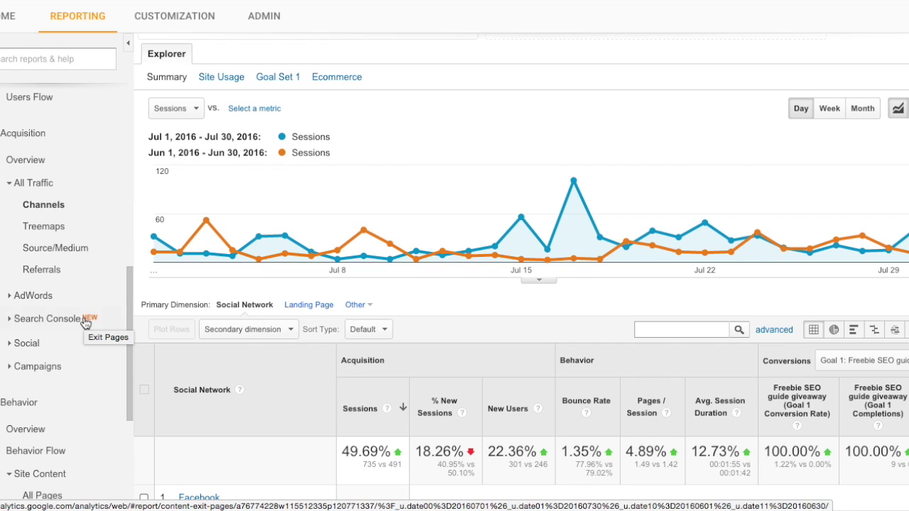
pyautogui.scroll(-1, 91, 384)
pyautogui.scroll(-4, 90, 384)
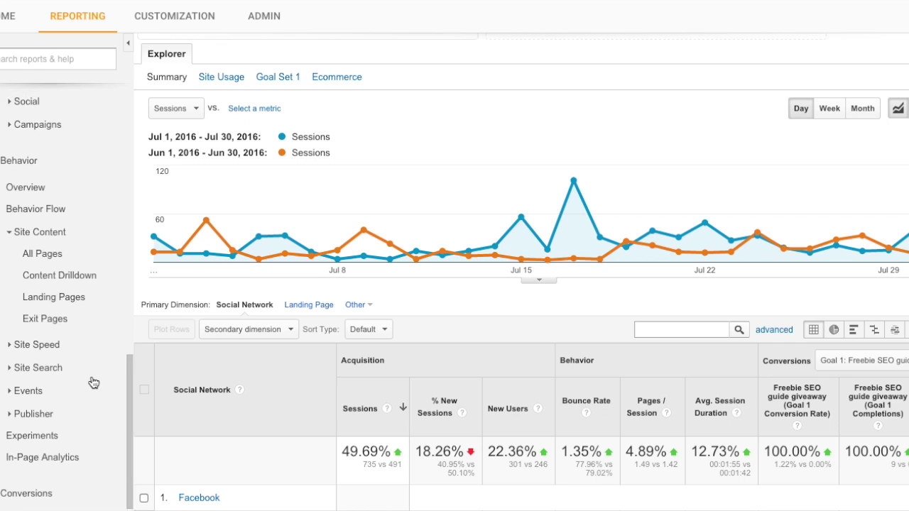
pyautogui.scroll(10, 75, 207)
pyautogui.scroll(-2, 78, 416)
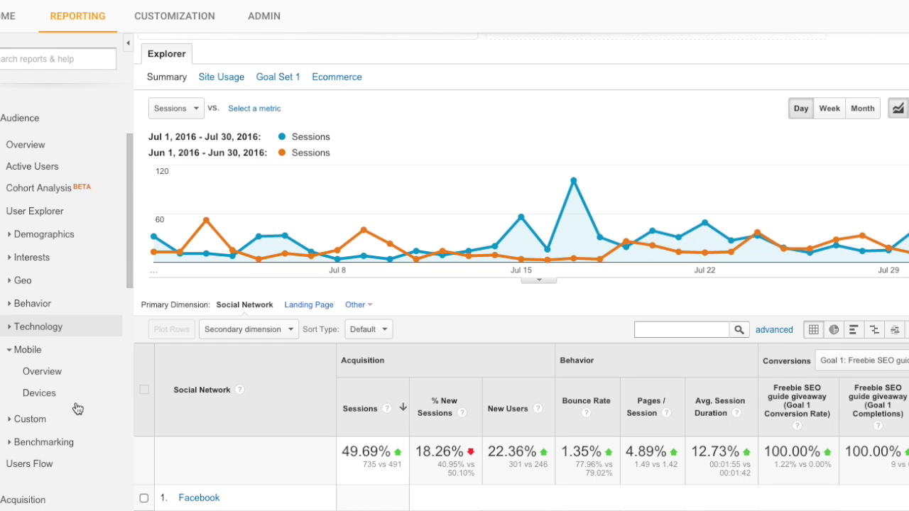
pyautogui.click(62, 351)
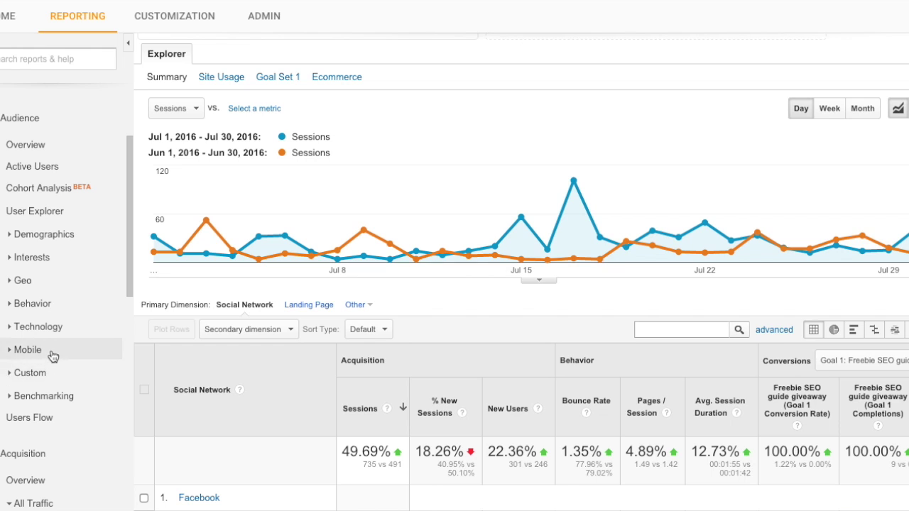
pyautogui.click(47, 351)
# Compare devices: desktop +36.41% (989 vs 725), mobile +58.33% (361 vs 228), tablet +4.48%
pyautogui.click(41, 372)
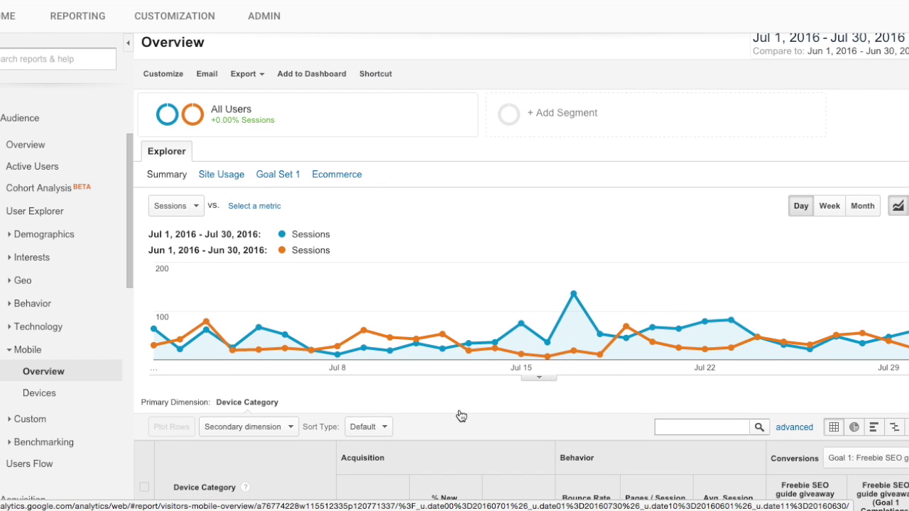
pyautogui.scroll(-5, 460, 415)
pyautogui.scroll(2, 461, 415)
pyautogui.scroll(3, 461, 416)
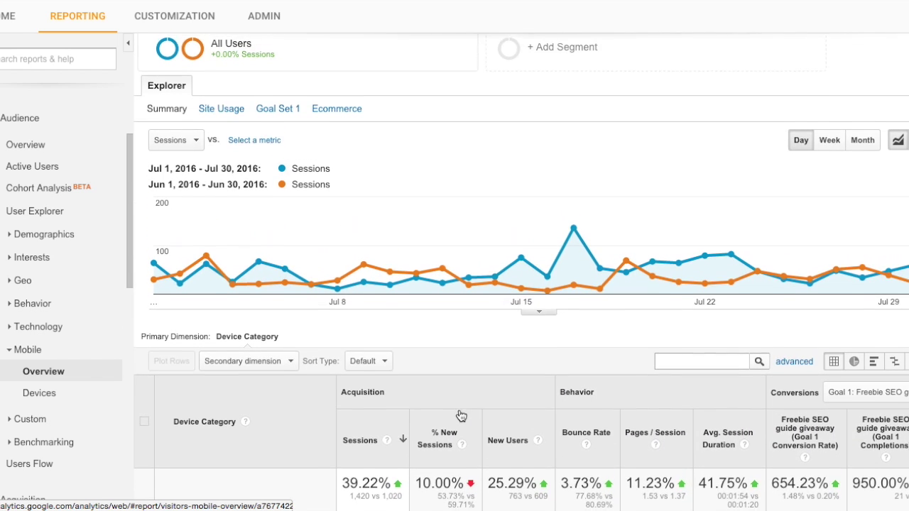
pyautogui.scroll(-5, 712, 382)
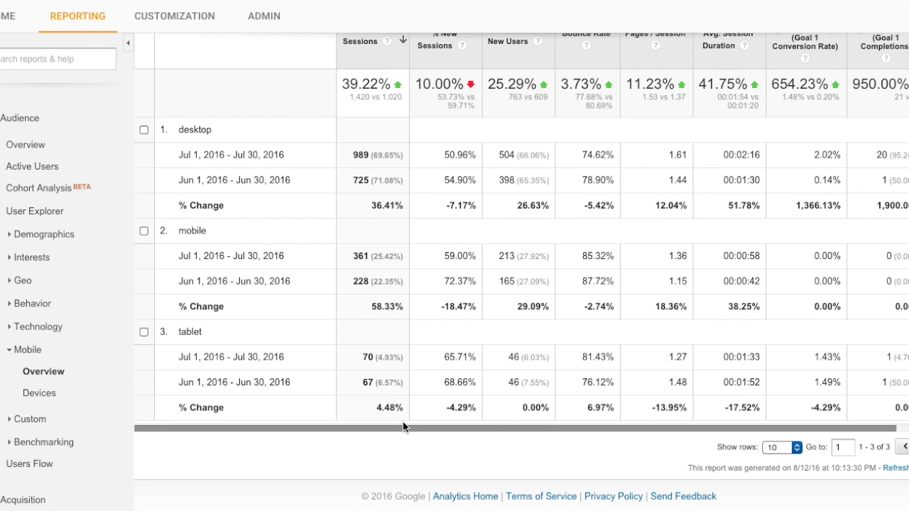
pyautogui.scroll(1, 402, 426)
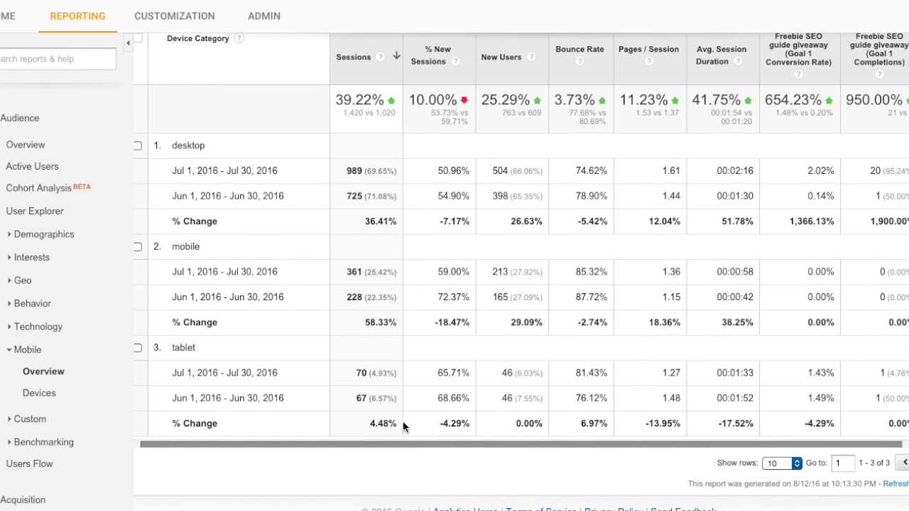
pyautogui.hscroll(2, 403, 426)
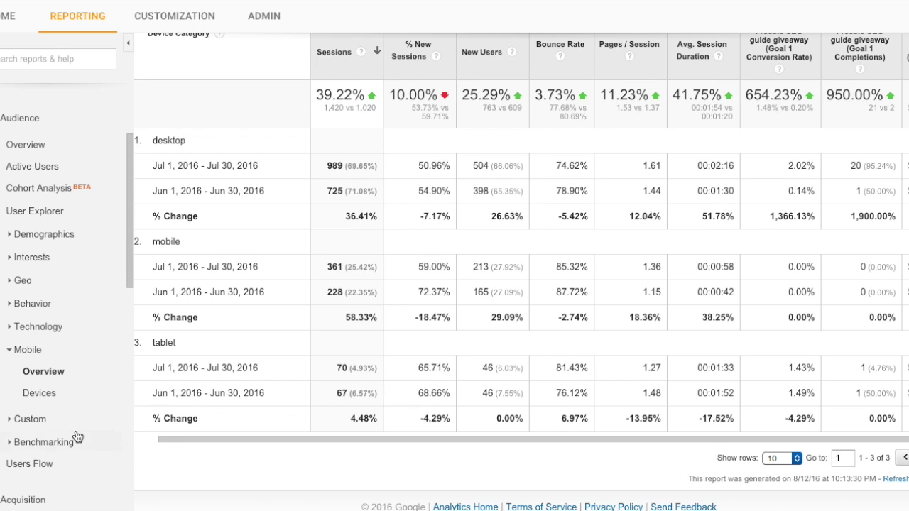
pyautogui.scroll(-3, 78, 436)
pyautogui.scroll(-3, 77, 437)
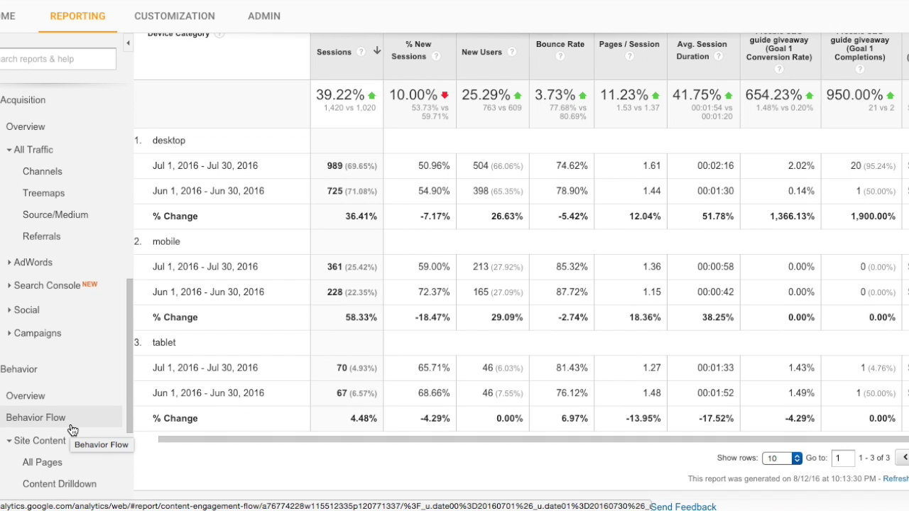
pyautogui.scroll(-3, 71, 430)
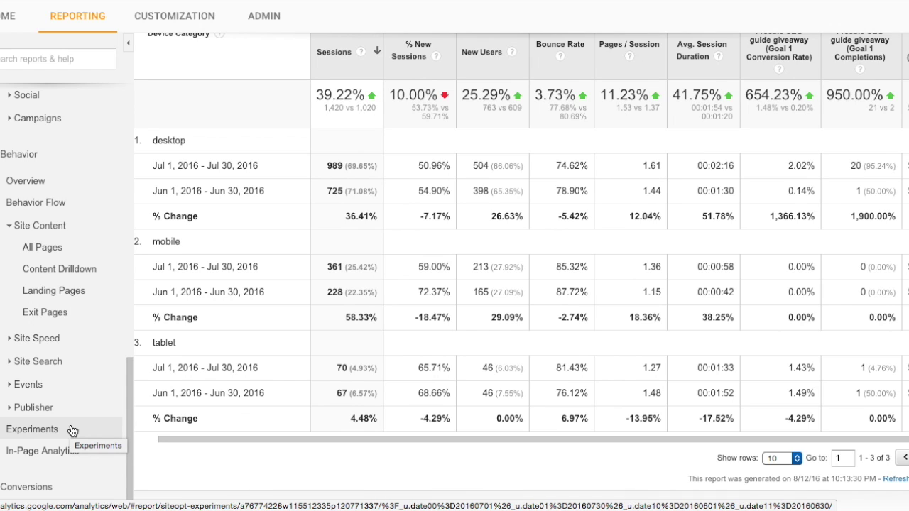
pyautogui.click(82, 294)
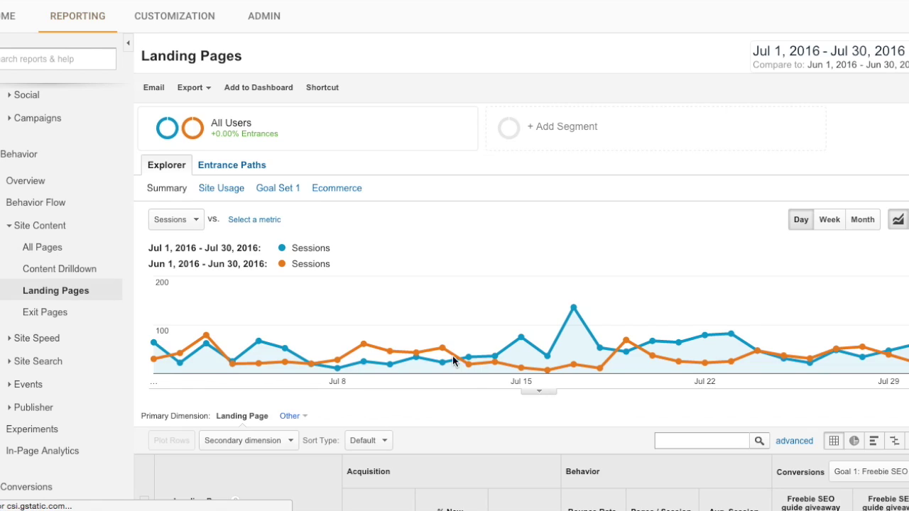
pyautogui.scroll(-2, 591, 446)
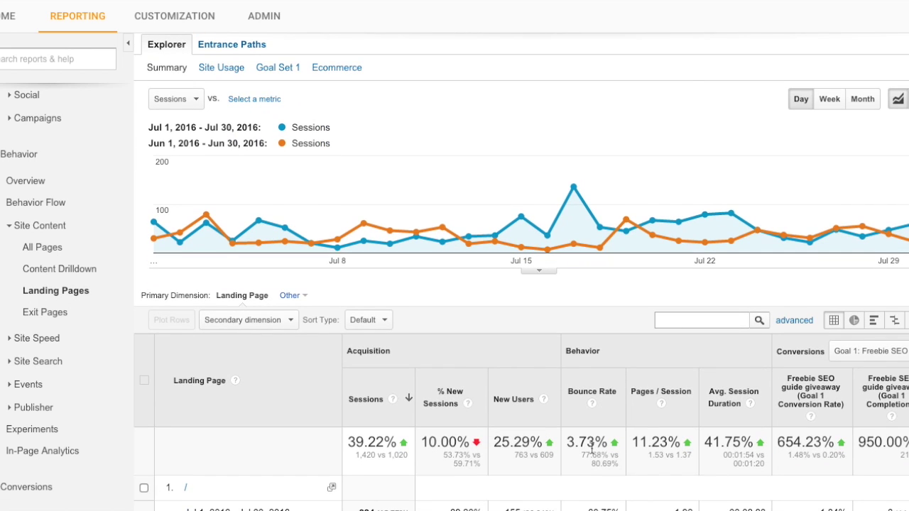
pyautogui.scroll(-6, 591, 447)
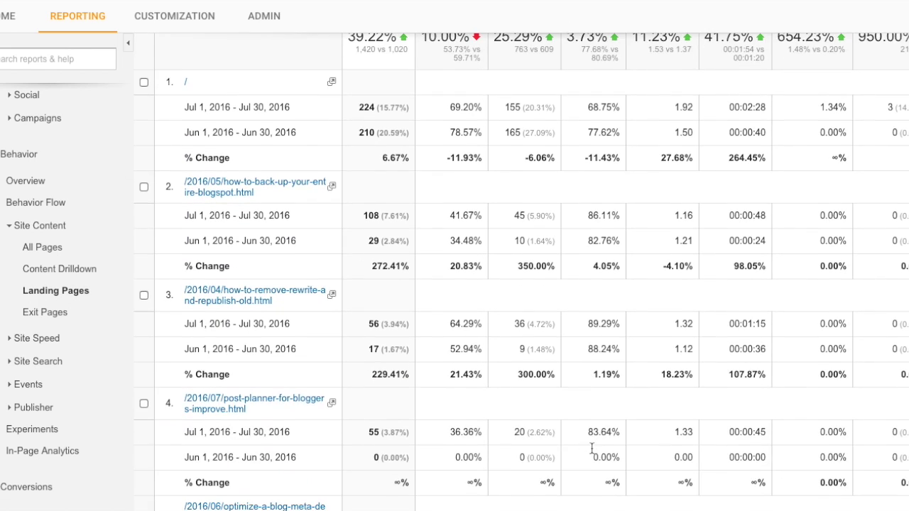
pyautogui.scroll(-3, 592, 451)
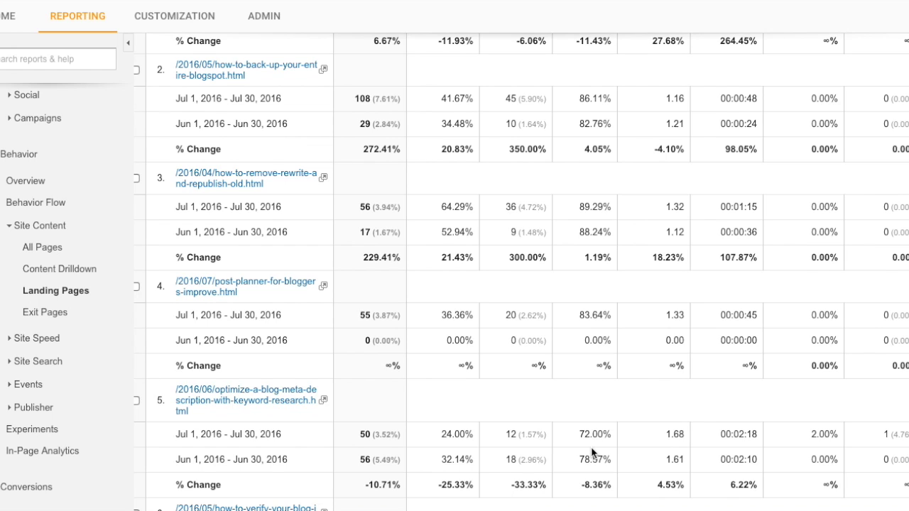
pyautogui.scroll(1, 591, 452)
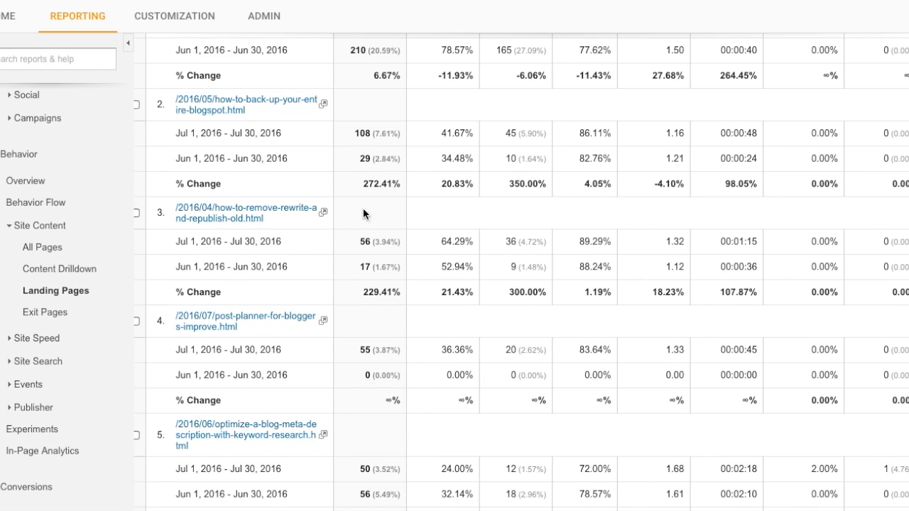
pyautogui.scroll(1, 376, 323)
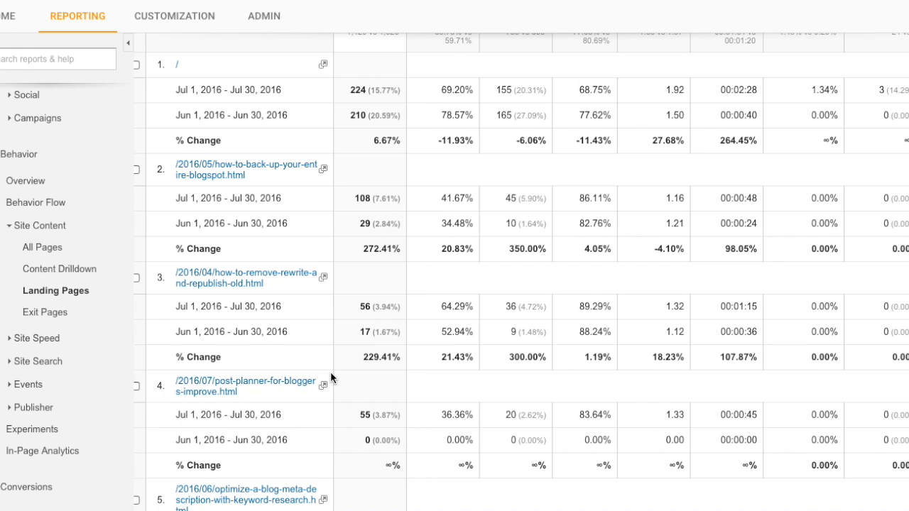
pyautogui.scroll(-1, 330, 371)
pyautogui.scroll(-2, 376, 445)
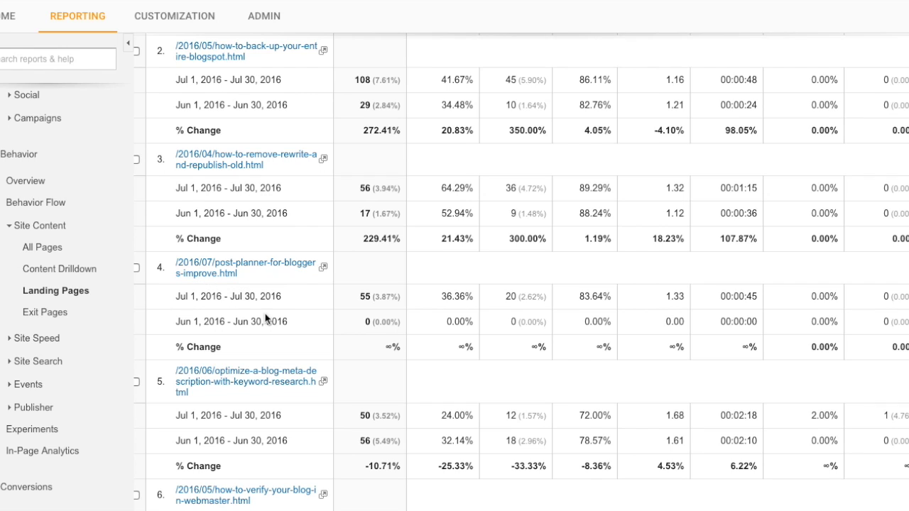
pyautogui.scroll(-2, 444, 387)
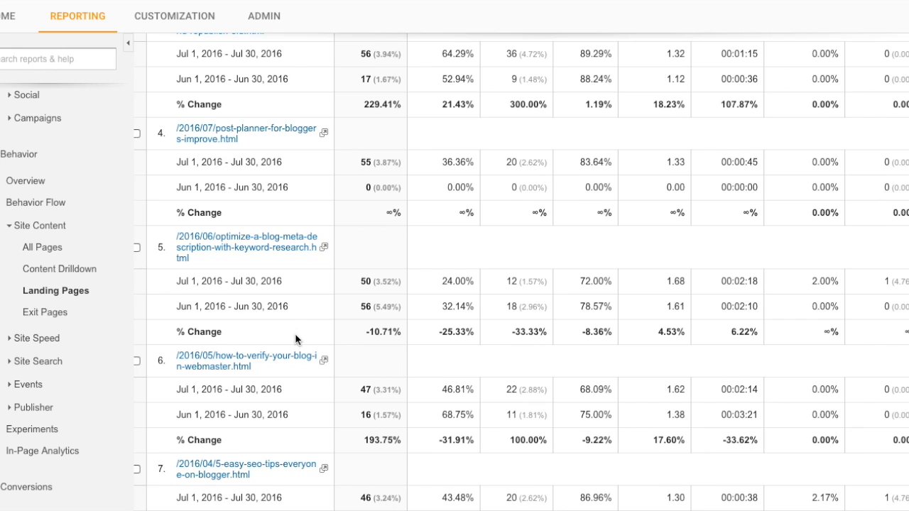
pyautogui.moveTo(176, 281); pyautogui.dragTo(252, 305)
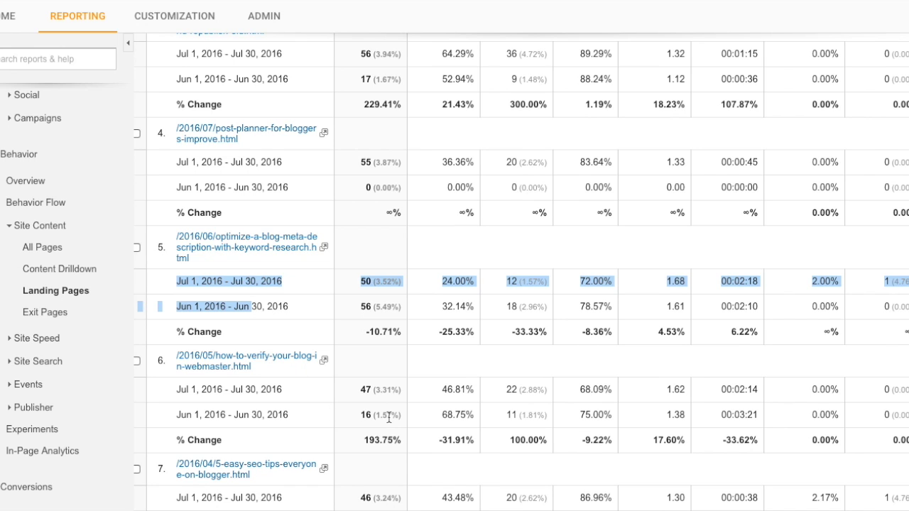
pyautogui.scroll(3, 389, 419)
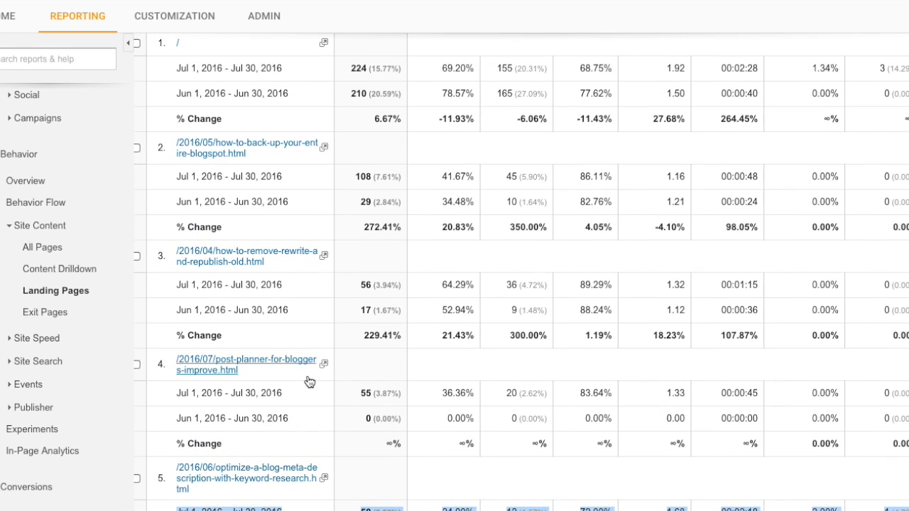
# Compare pageviews: up 54.85% overall (2,171 vs 1,402), homepage up 11.42%
pyautogui.click(57, 246)
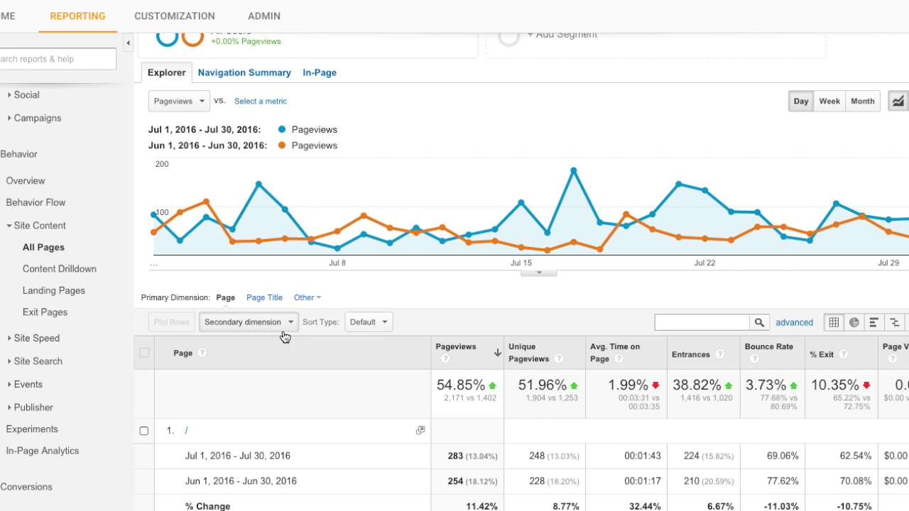
pyautogui.scroll(-4, 397, 506)
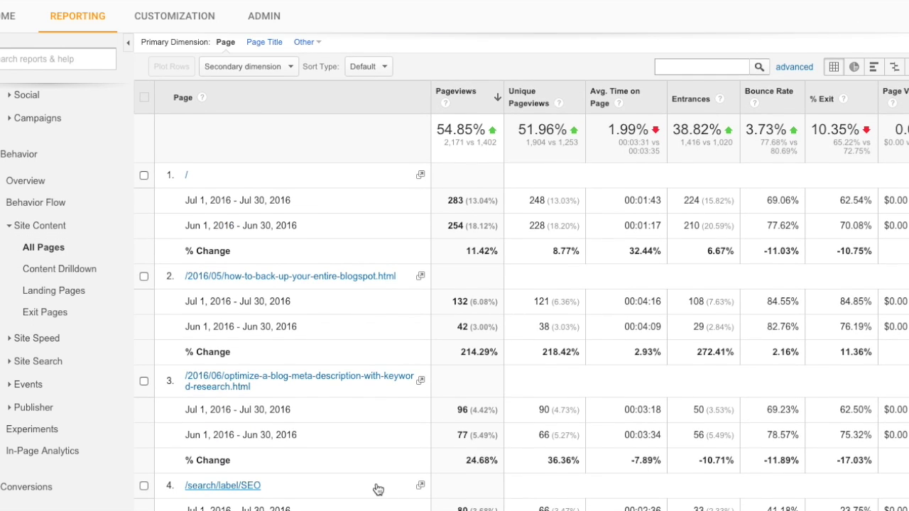
pyautogui.scroll(-1, 377, 490)
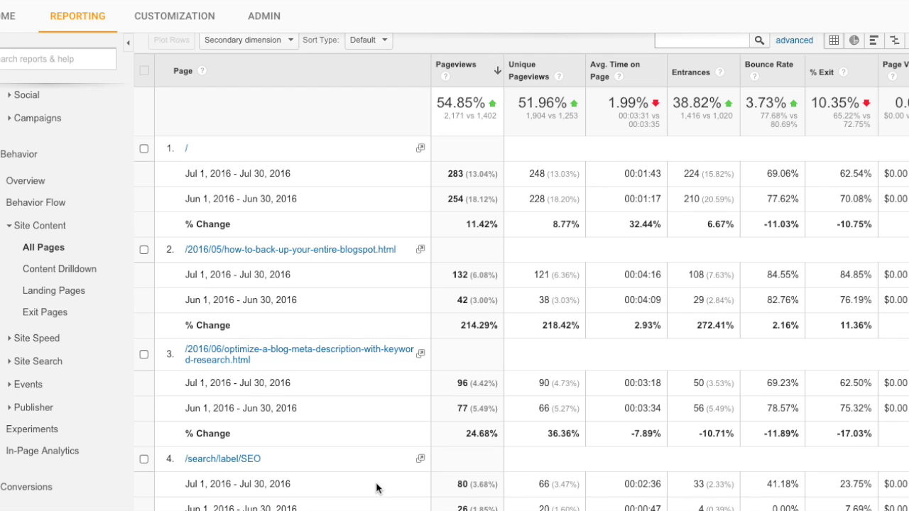
pyautogui.scroll(-1, 377, 488)
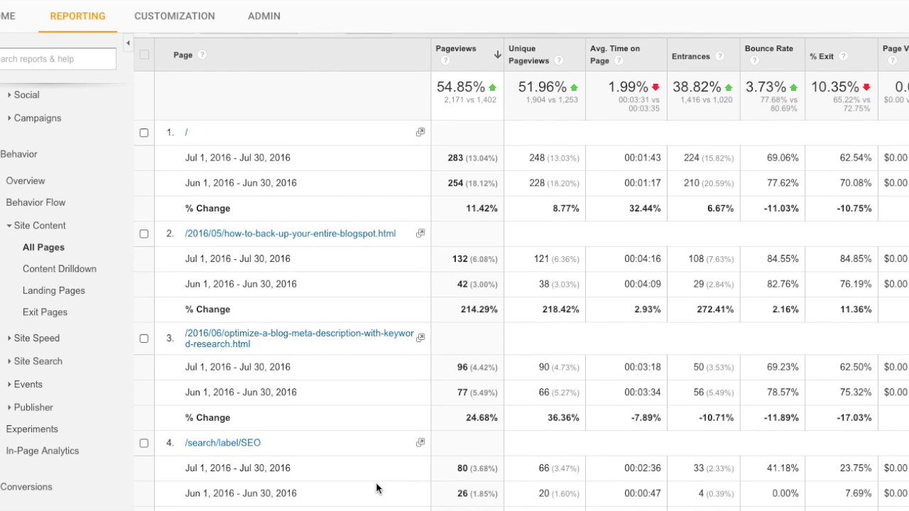
pyautogui.scroll(-1, 377, 488)
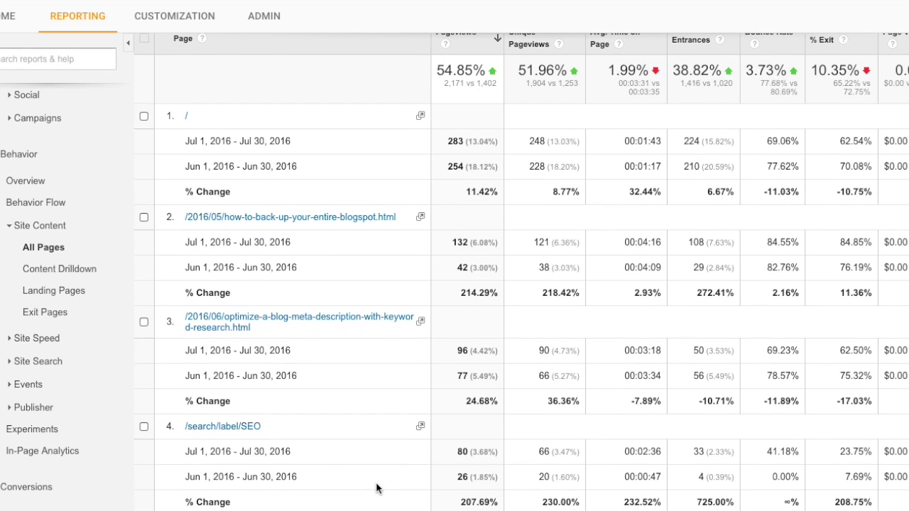
pyautogui.scroll(-5, 377, 488)
pyautogui.scroll(-1, 376, 488)
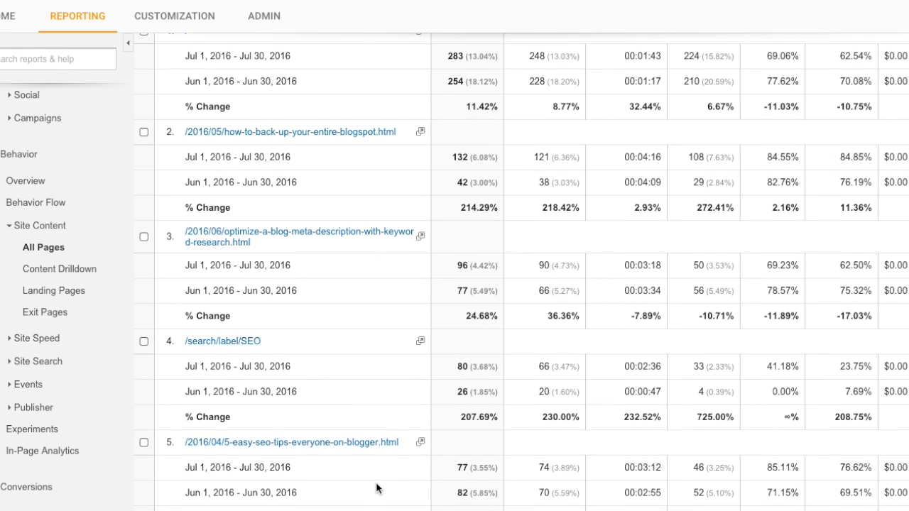
pyautogui.scroll(-3, 465, 449)
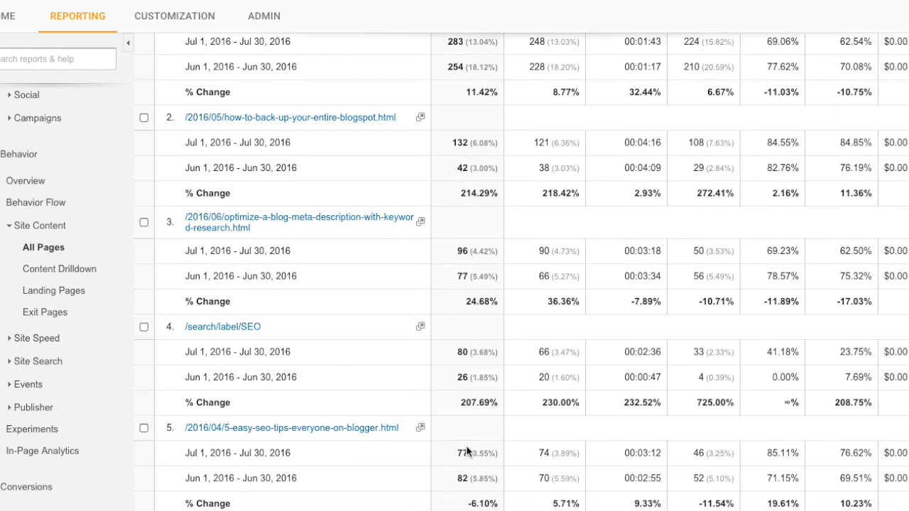
pyautogui.scroll(5, 465, 447)
pyautogui.scroll(2, 466, 446)
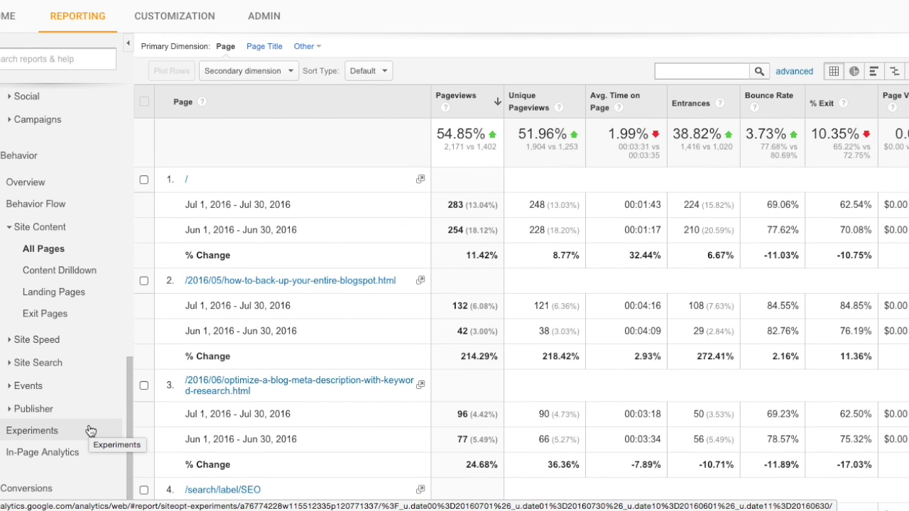
pyautogui.scroll(10, 90, 431)
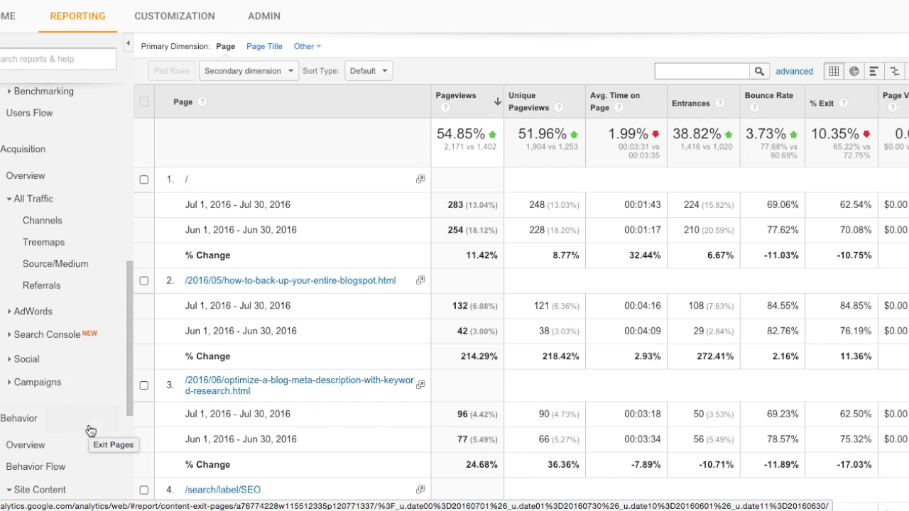
pyautogui.scroll(2, 90, 431)
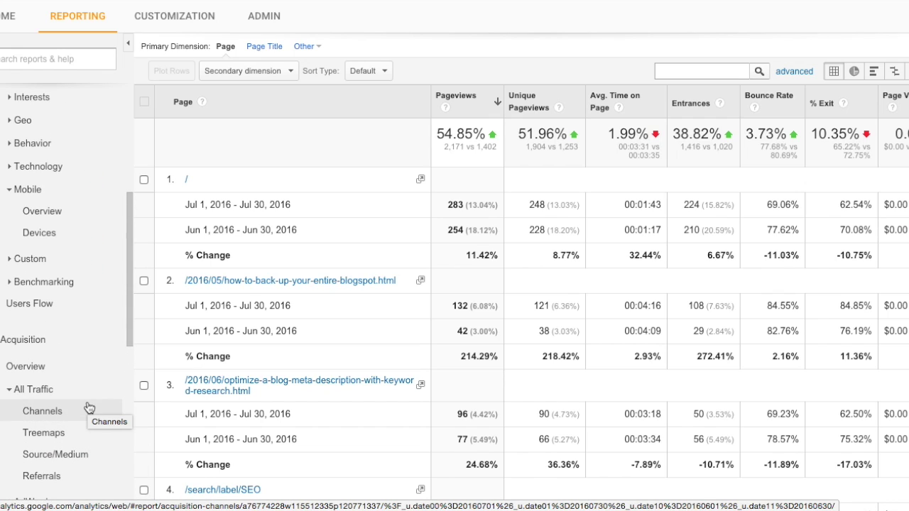
pyautogui.scroll(5, 72, 359)
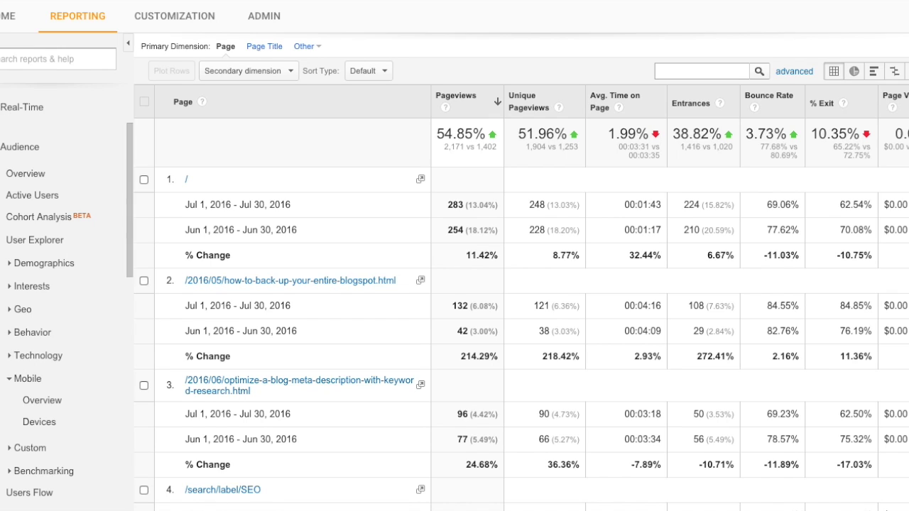
# Open Geo > Language and review July vs June sessions per language in the table and daily chart
pyautogui.click(24, 313)
pyautogui.click(67, 343)
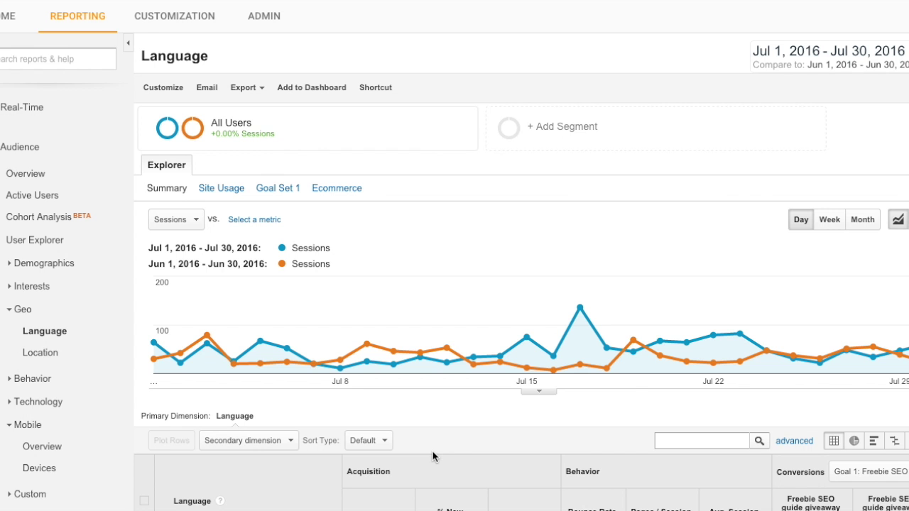
pyautogui.scroll(-5, 433, 456)
pyautogui.scroll(-2, 432, 457)
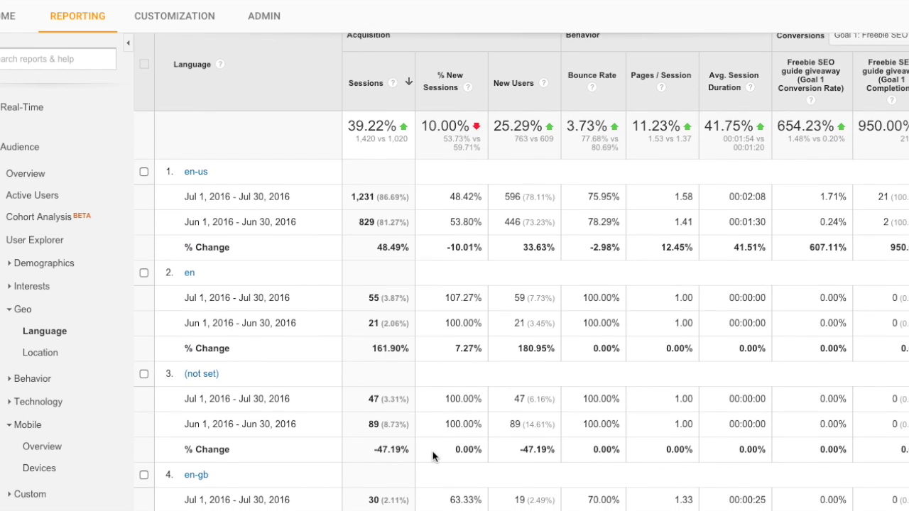
pyautogui.hscroll(-1, 432, 457)
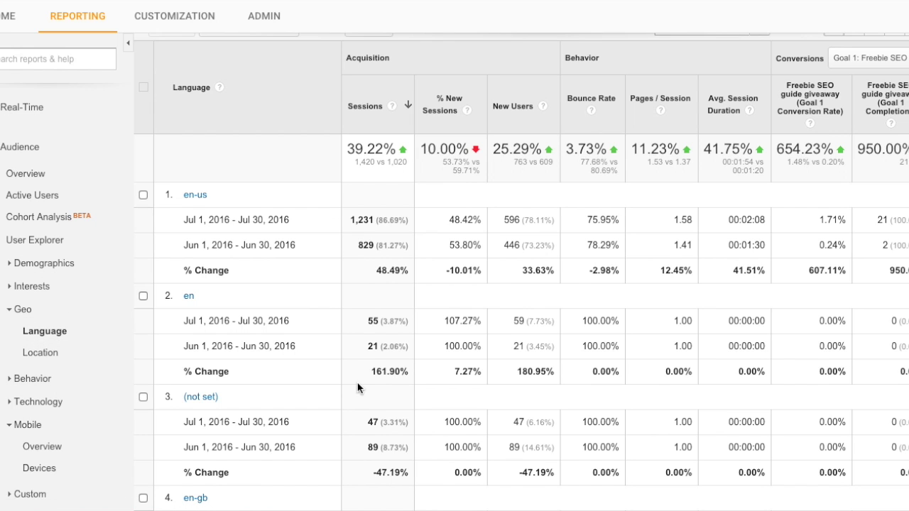
pyautogui.scroll(-3, 383, 419)
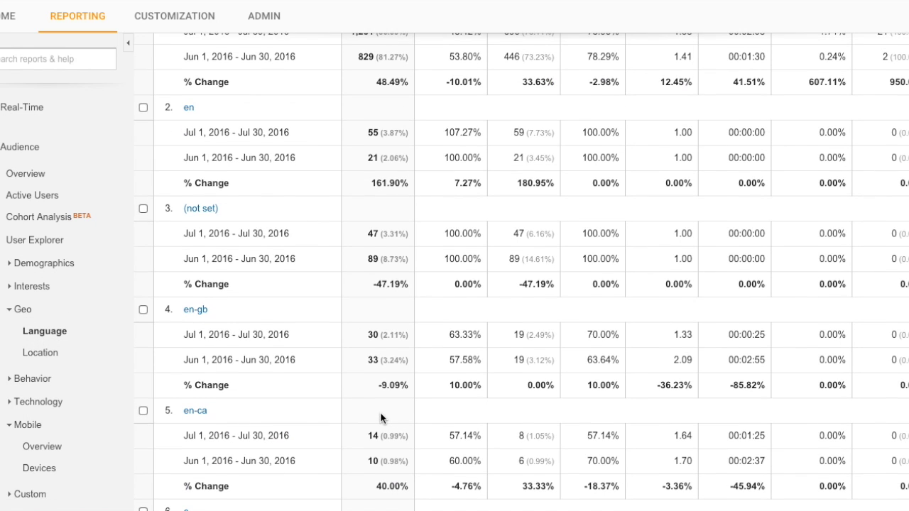
pyautogui.scroll(3, 380, 419)
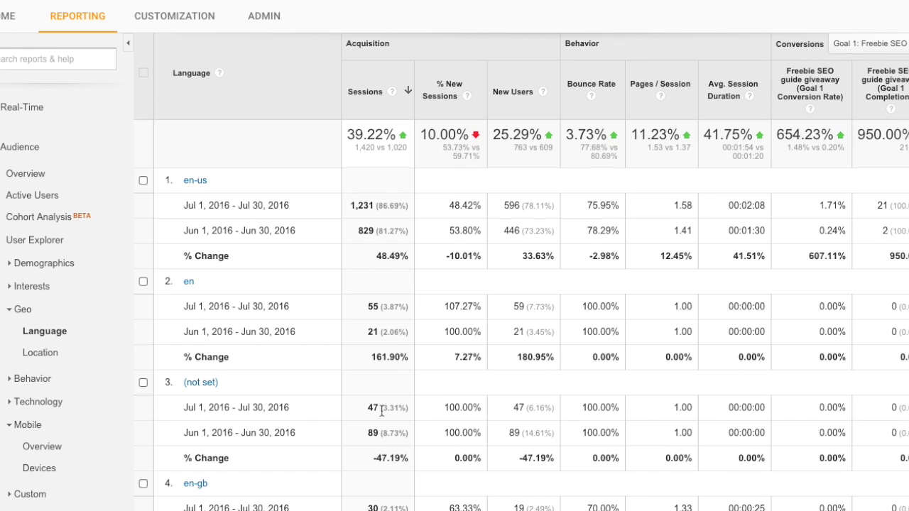
pyautogui.scroll(2, 381, 410)
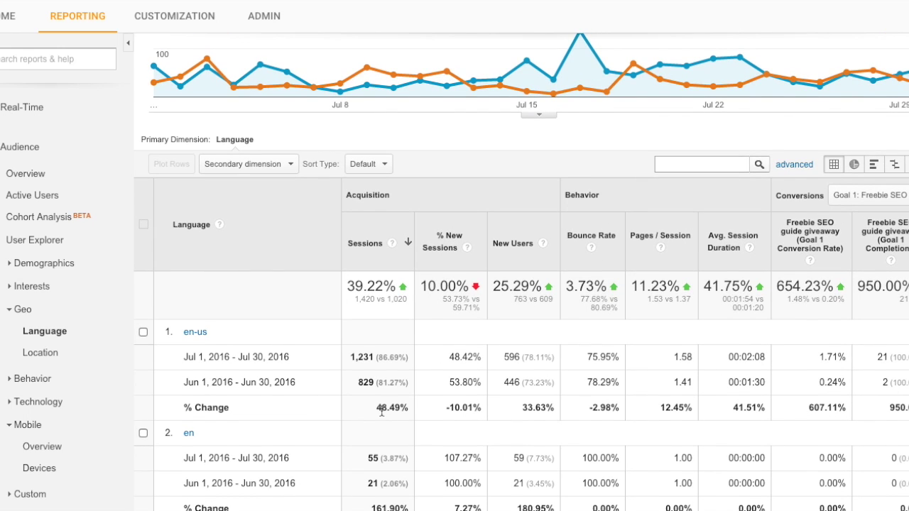
pyautogui.scroll(2, 382, 412)
pyautogui.moveTo(607, 187)
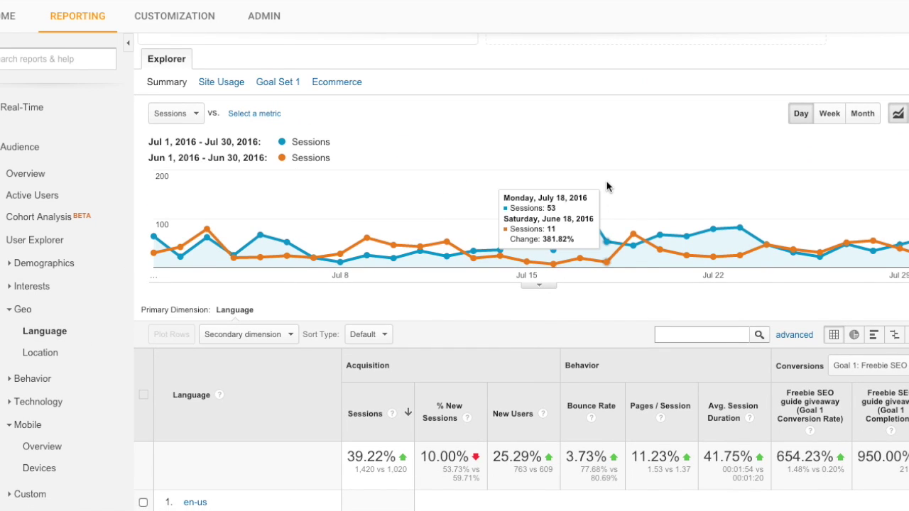
pyautogui.scroll(2, 607, 187)
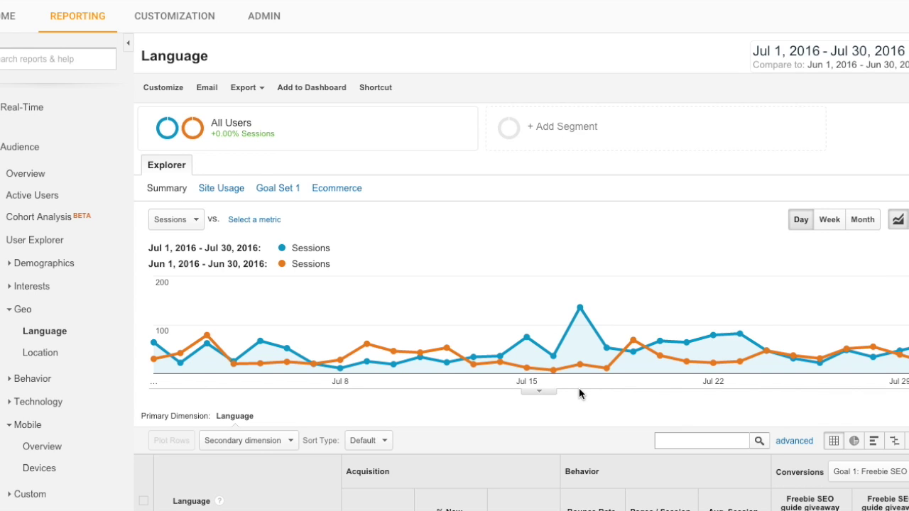
pyautogui.scroll(-2, 578, 388)
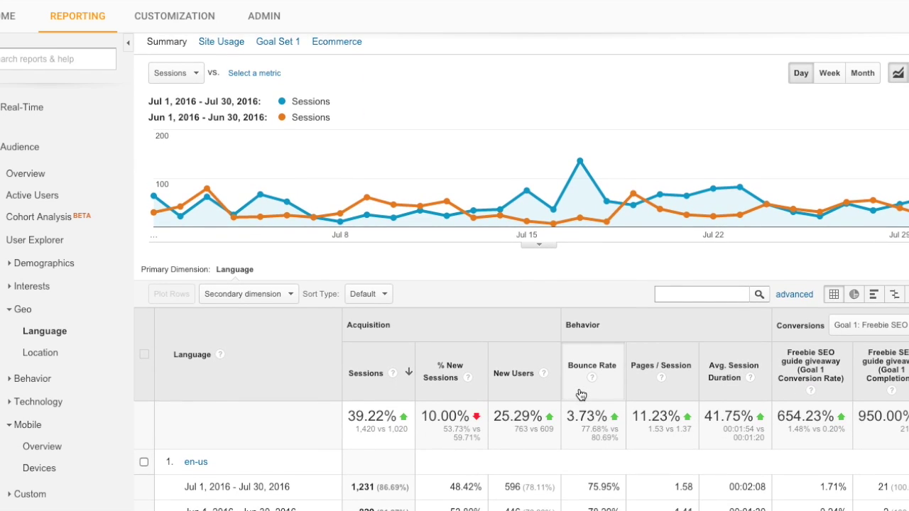
pyautogui.scroll(2, 580, 395)
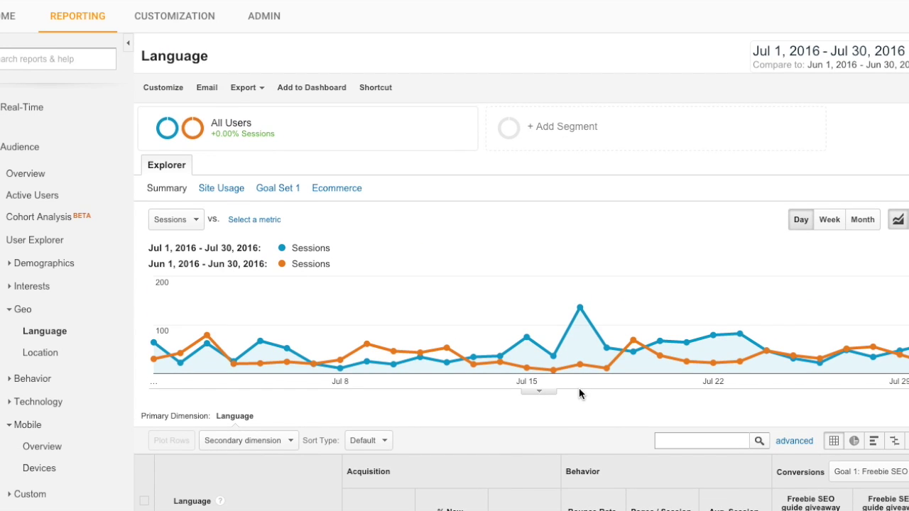